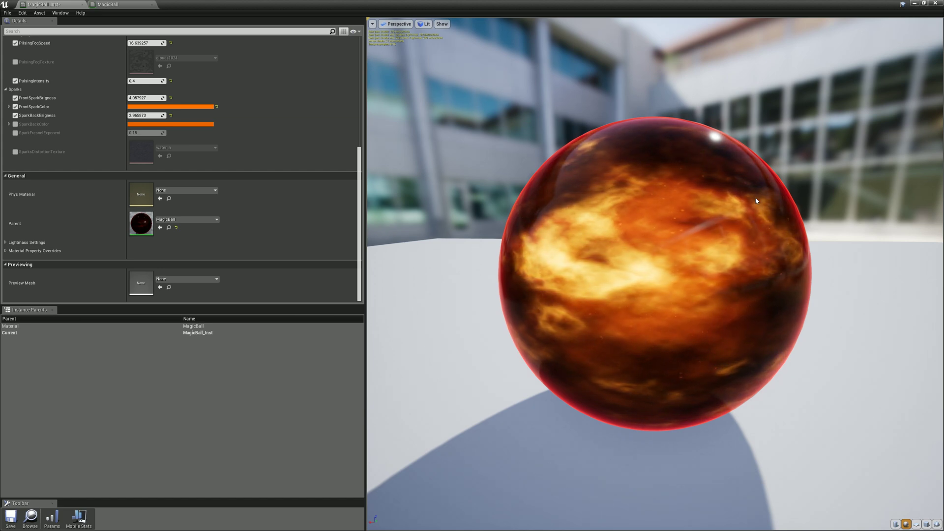
Examine the fiery ball of the material instance in the preview from several angles.
left_click_drag(782, 226, 722, 244)
right_click_drag(822, 233, 822, 206)
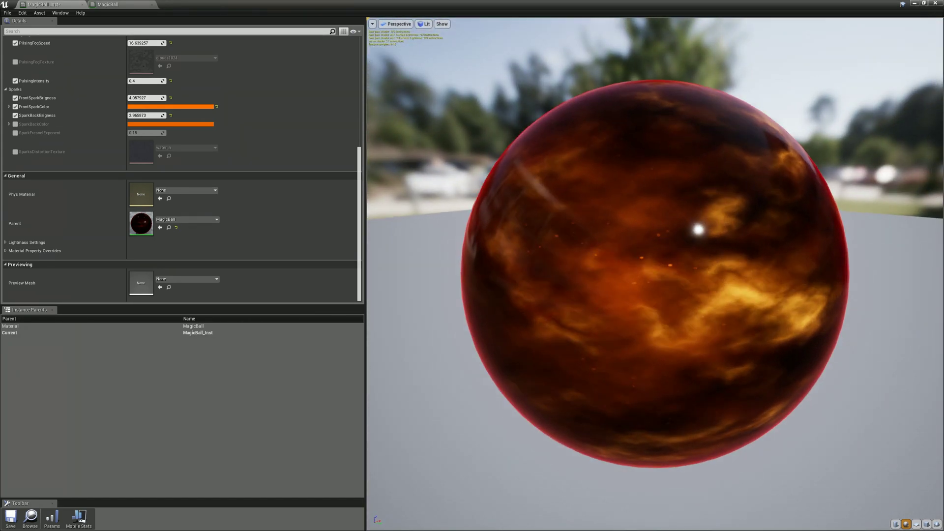
left_click_drag(609, 264, 684, 244)
left_click_drag(593, 219, 656, 192)
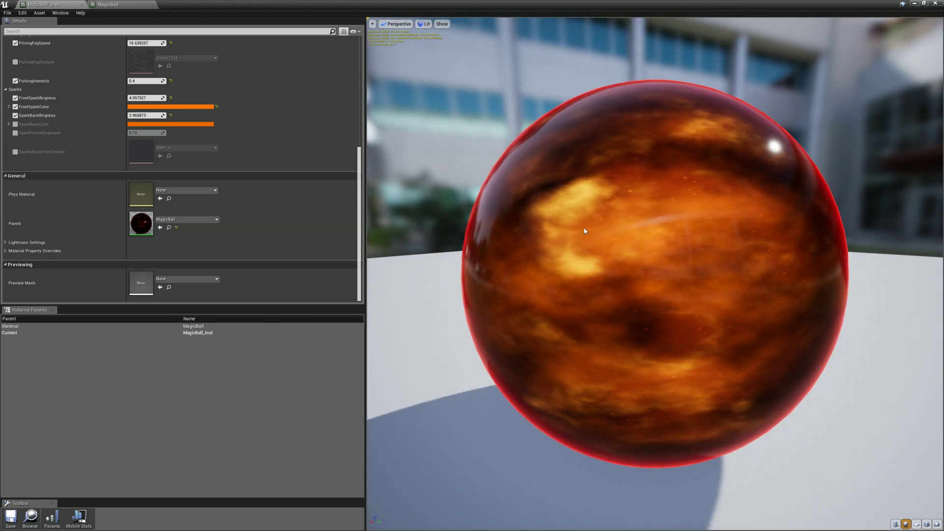
left_click_drag(585, 231, 784, 139)
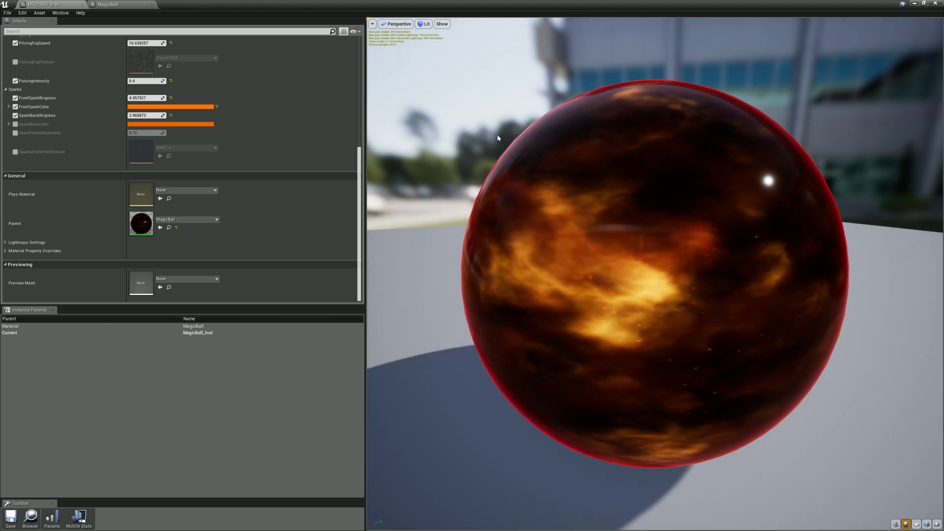
Open the MagicBall material and examine its preview and node graph, including the Inner Glow and Pulsing Fog groups.
left_click(107, 4)
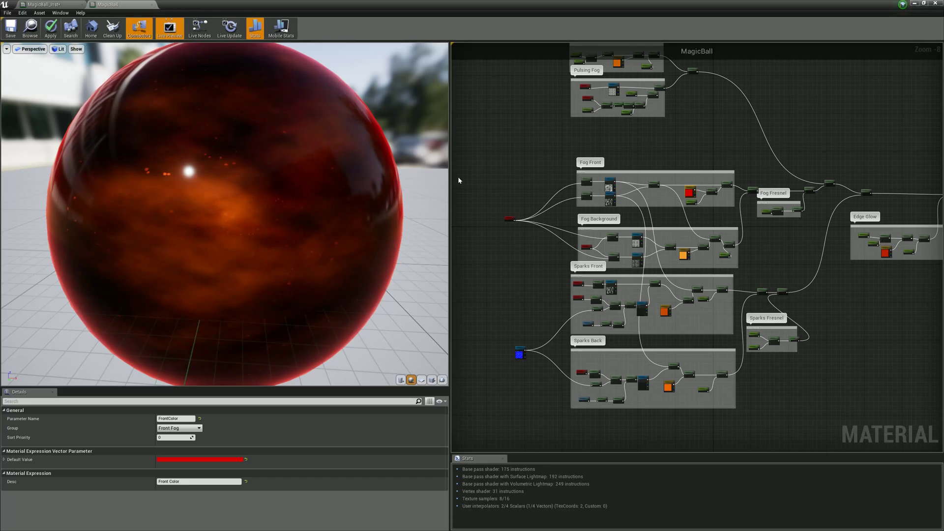
right_click_drag(539, 136, 505, 163)
scroll(502, 154, "down", 1)
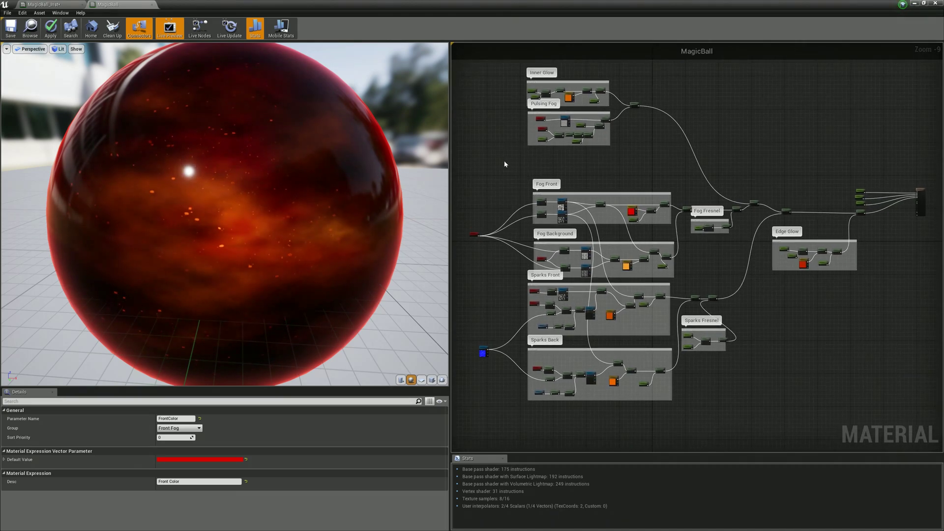
mouse_move(276, 208)
left_mouse_down()
mouse_move(315, 210)
mouse_move(278, 210)
left_mouse_up()
left_click_drag(369, 178, 339, 184)
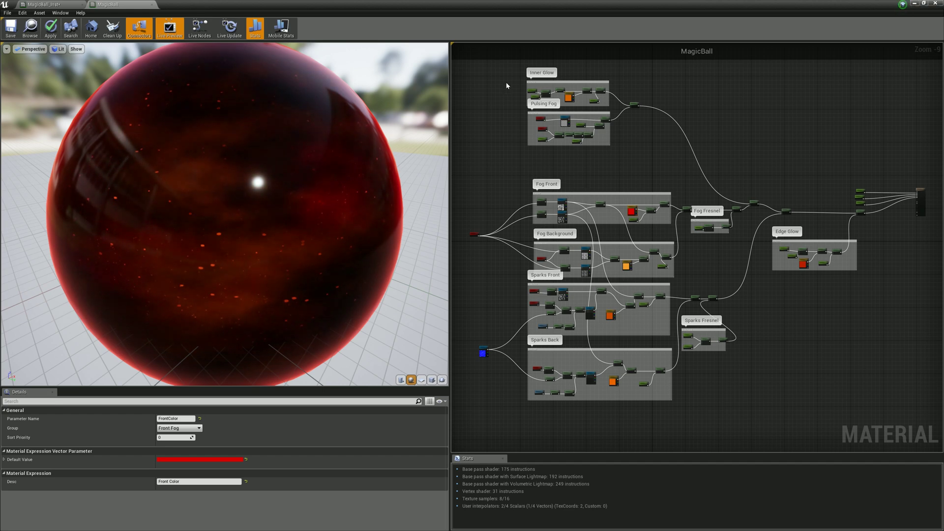
left_click_drag(492, 65, 631, 164)
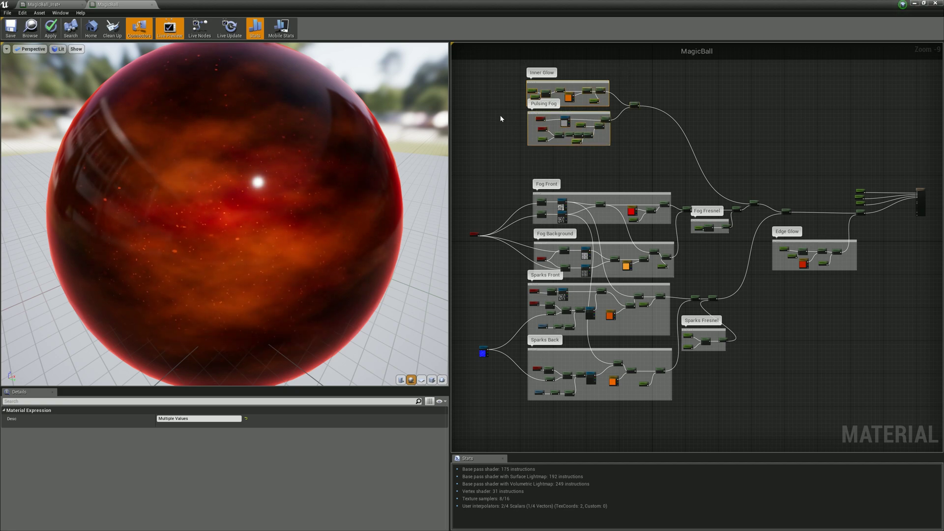
left_click(469, 170)
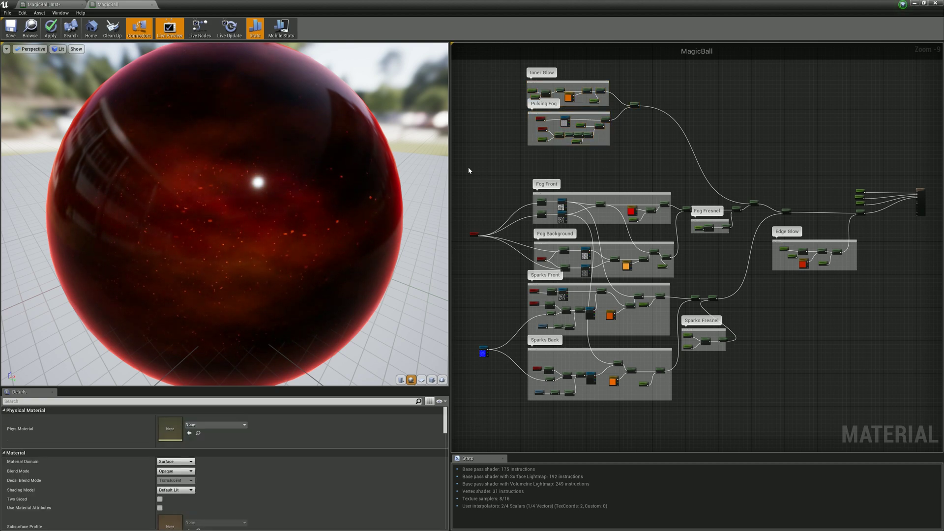
Shift the Fog Front group slightly up and move the material result node with its three constants above the Inner Glow group.
left_click_drag(564, 194, 563, 182)
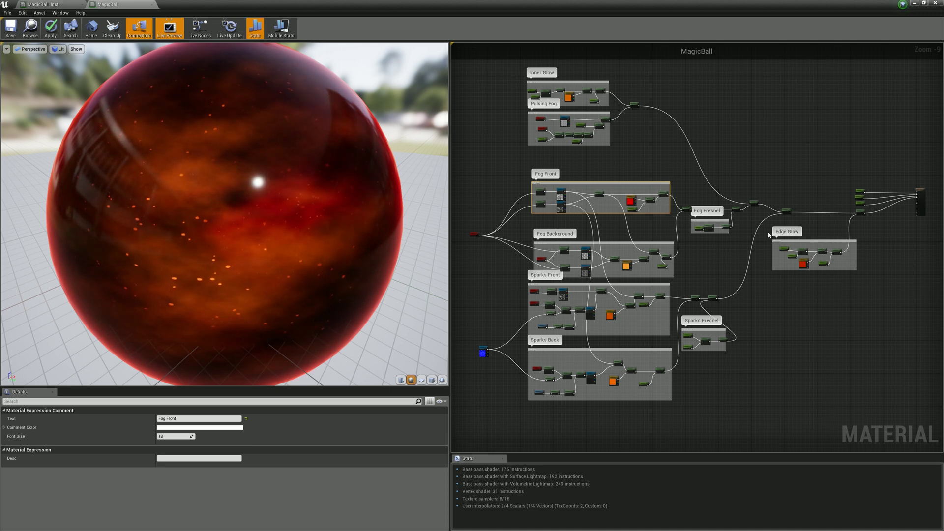
left_click(807, 241)
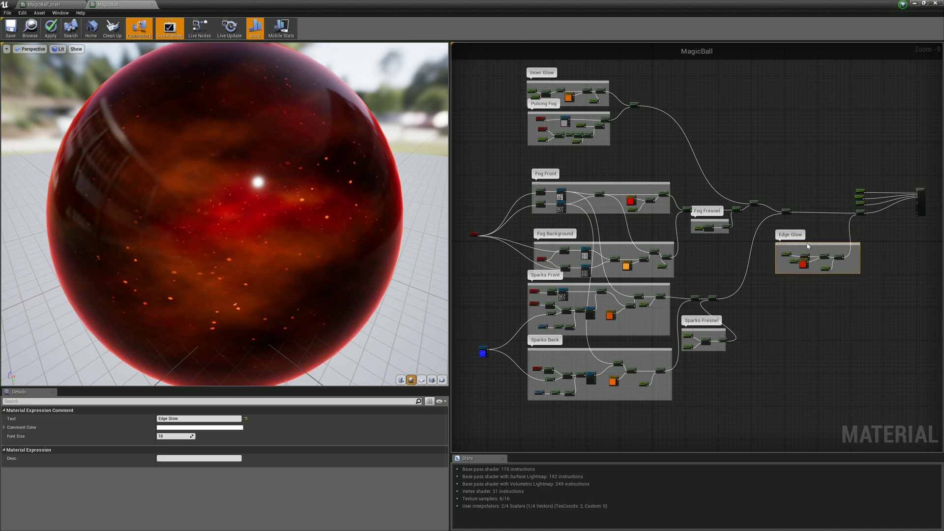
left_click(774, 131)
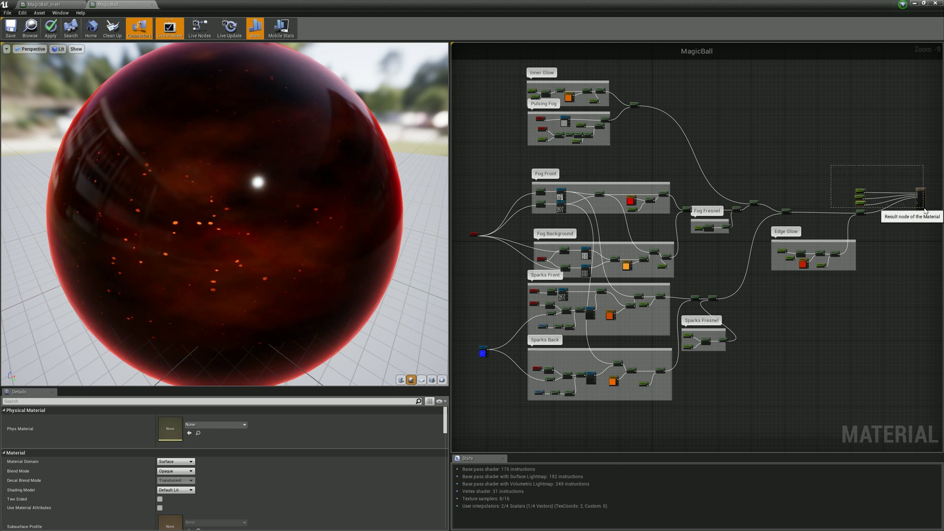
left_click_drag(924, 211, 666, 62)
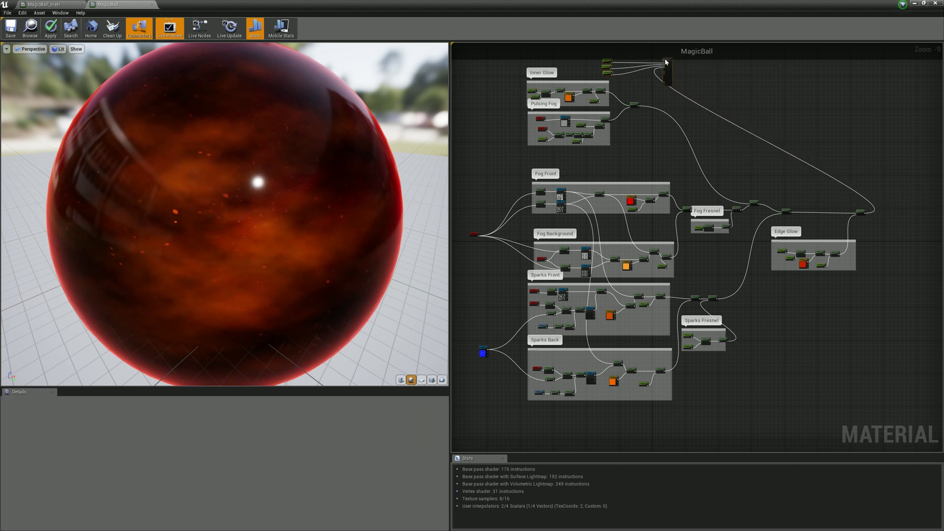
Connect the 1-x output after the Inner Glow group's Fresnel node to Emissive Color and inspect the preview sphere.
scroll(750, 167, "up", 5)
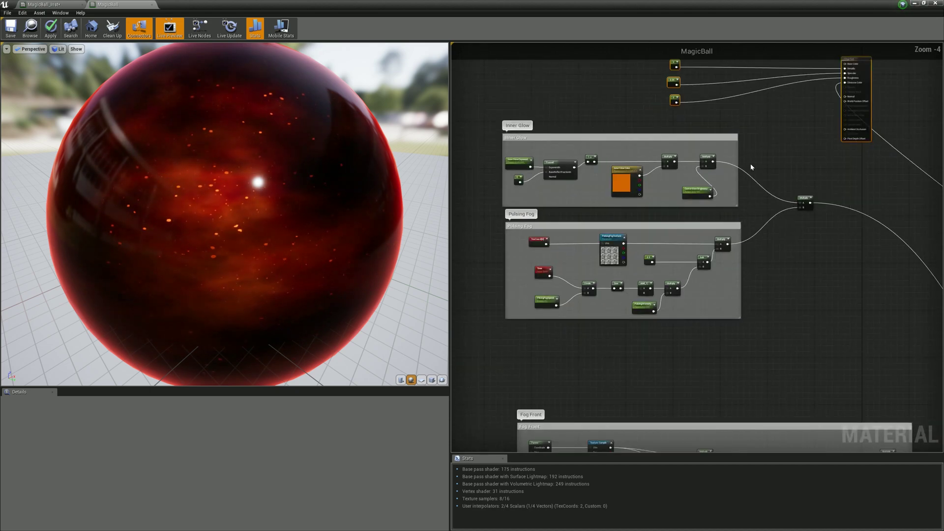
scroll(576, 190, "up", 3)
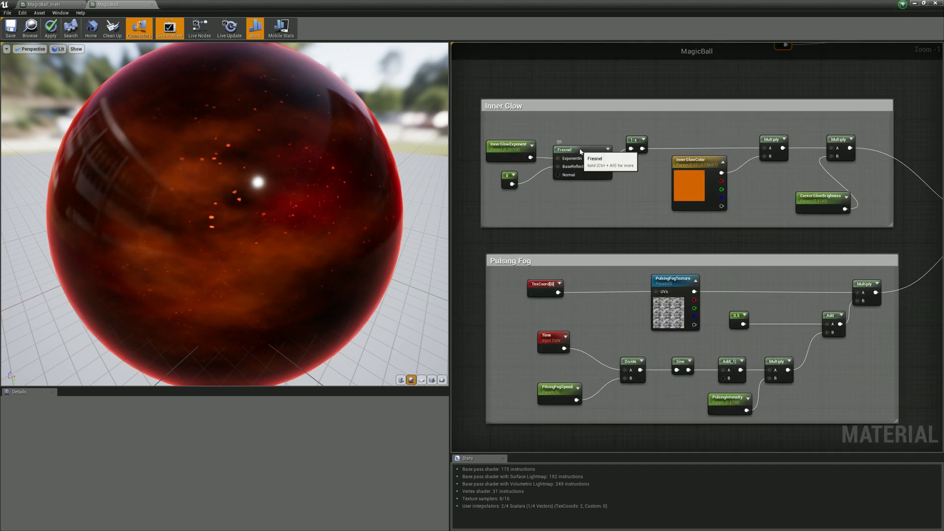
left_click_drag(581, 148, 580, 147)
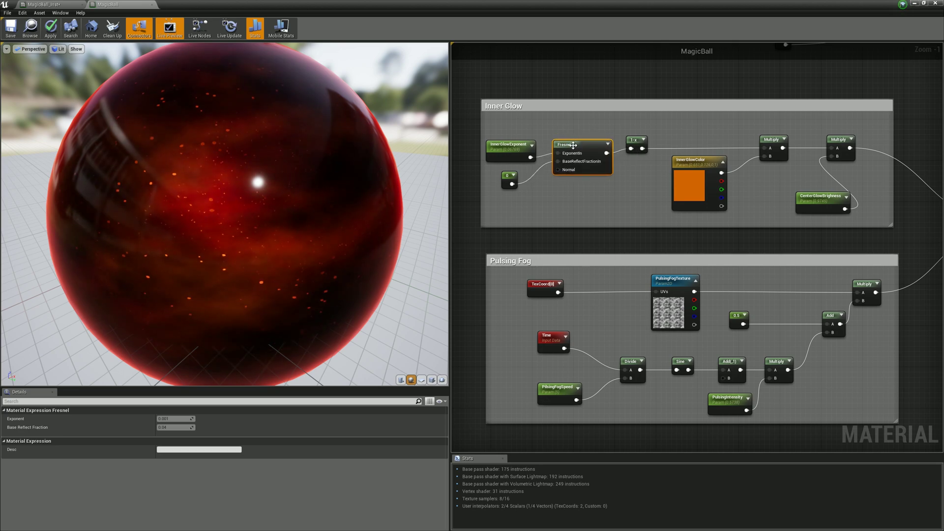
scroll(589, 190, "down", 2)
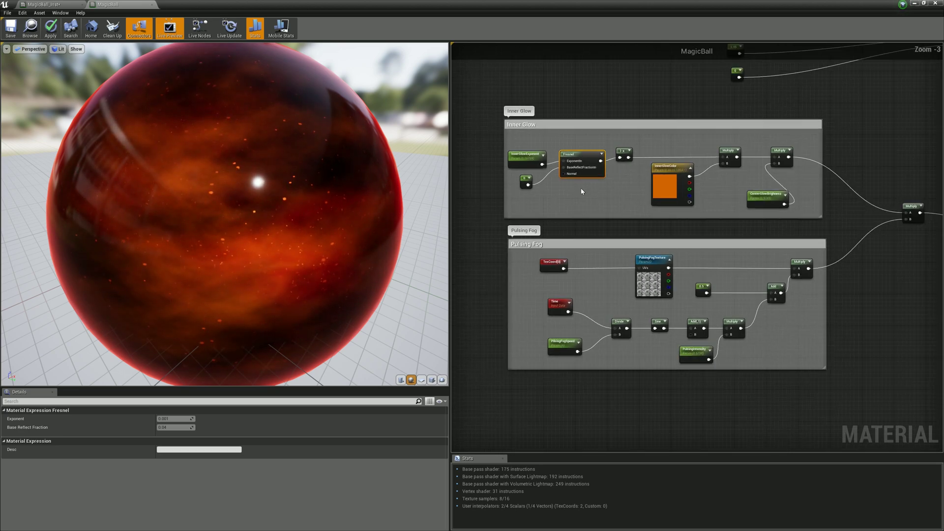
right_click_drag(825, 113, 712, 185)
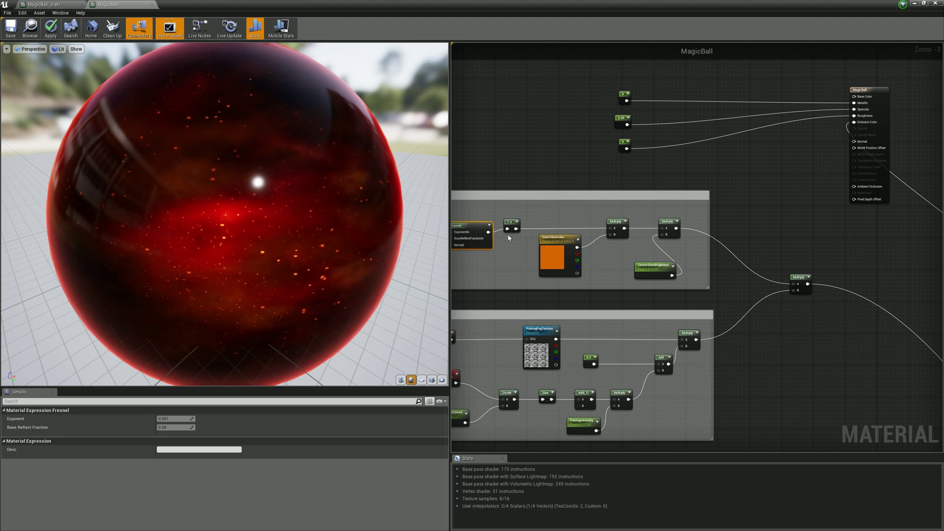
left_click_drag(516, 229, 846, 128)
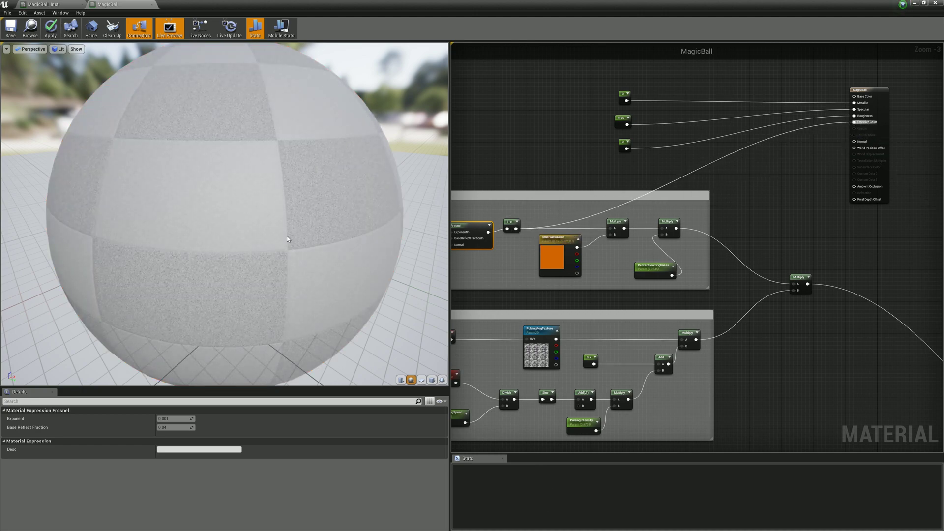
left_click_drag(283, 243, 340, 271)
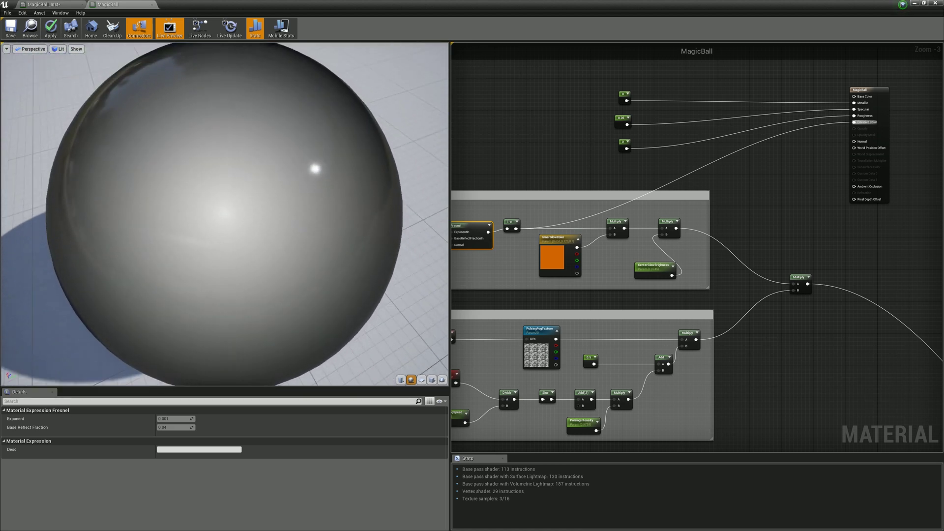
left_click_drag(344, 206, 255, 219)
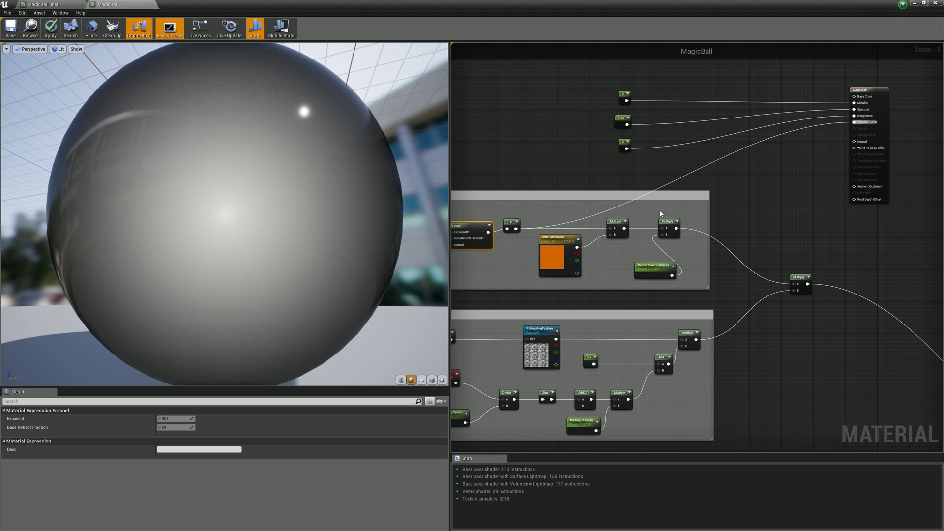
Connect the output of the last Multiply node in the Inner Glow group to Emissive Color.
right_click_drag(560, 244, 606, 208)
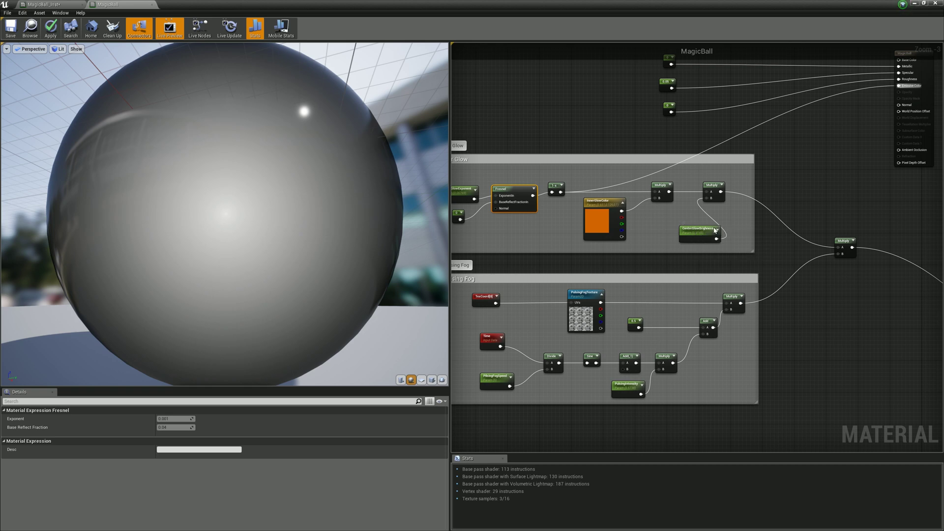
right_click_drag(744, 182, 670, 229)
left_click_drag(649, 239, 766, 181)
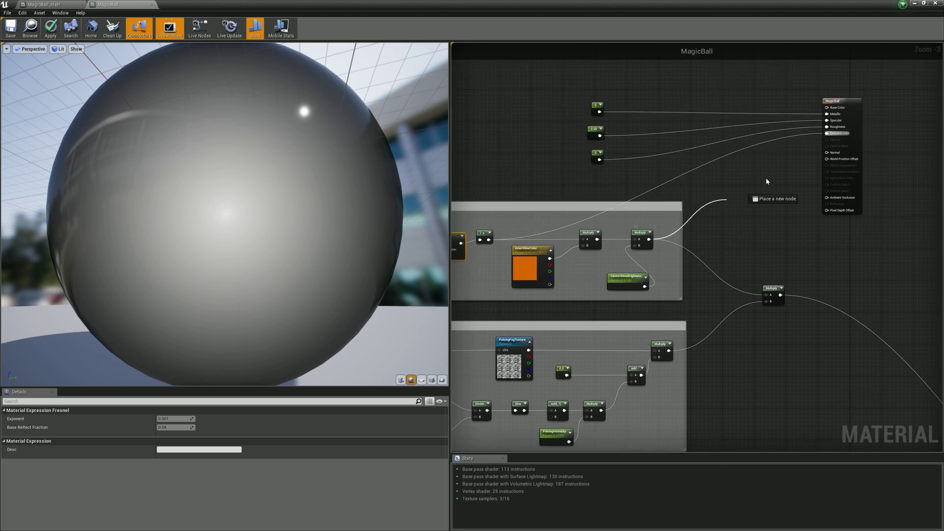
left_click_drag(829, 137, 827, 134)
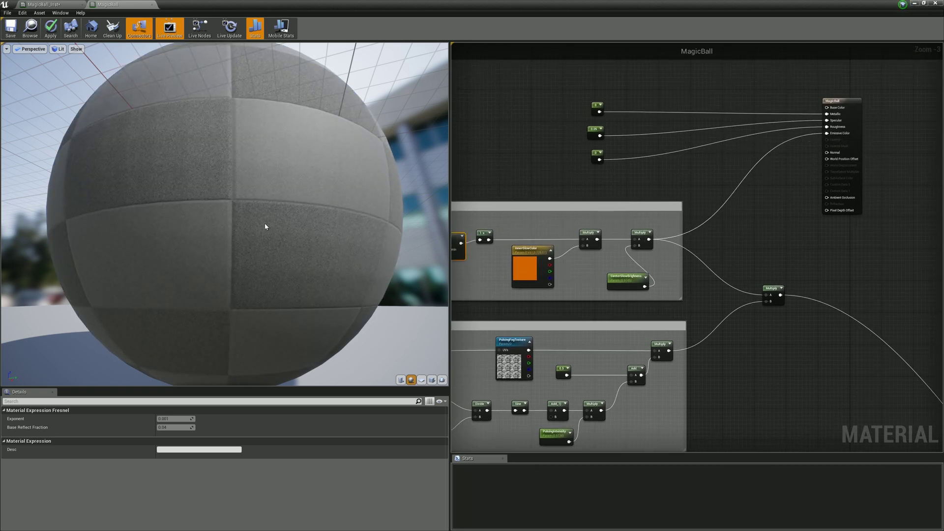
Examine the inner glow on the preview sphere from several angles and distances.
scroll(248, 238, "down", 3)
left_click_drag(246, 238, 329, 211)
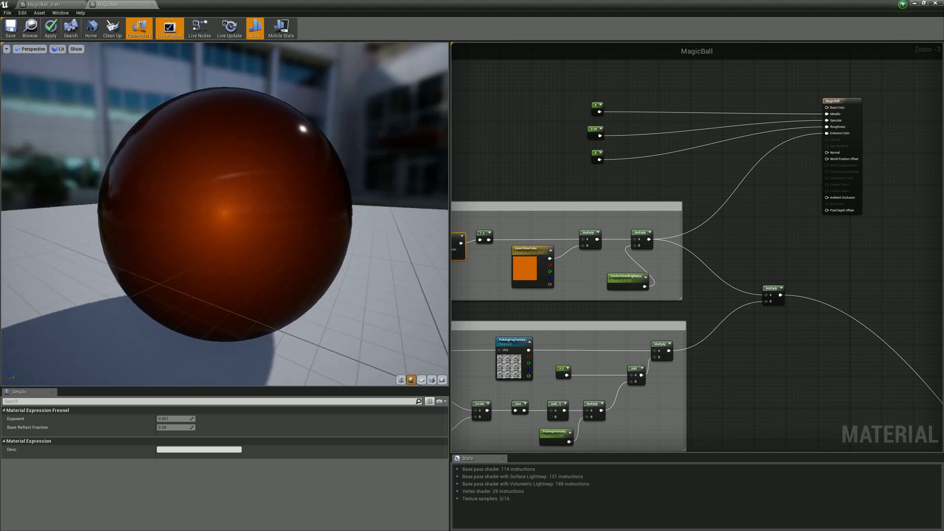
left_click_drag(195, 221, 236, 270)
scroll(196, 221, "down", 2)
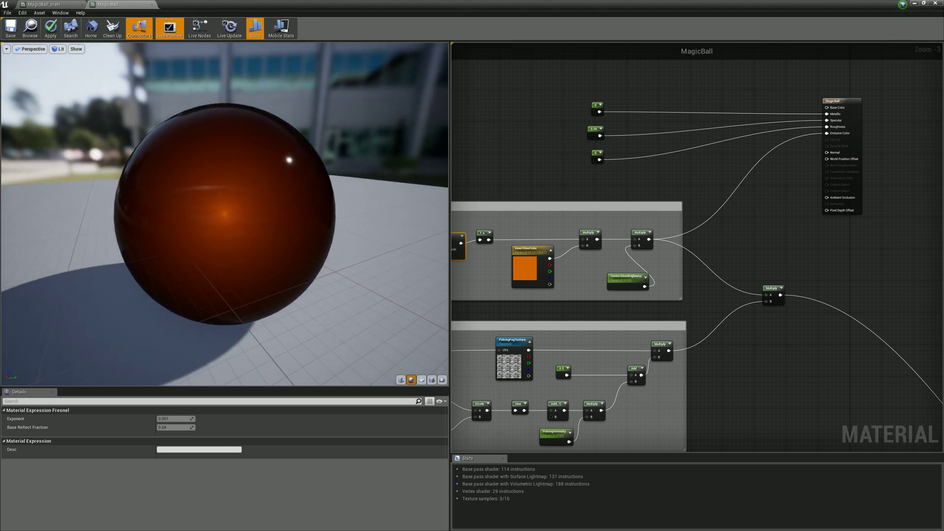
scroll(242, 203, "up", 3)
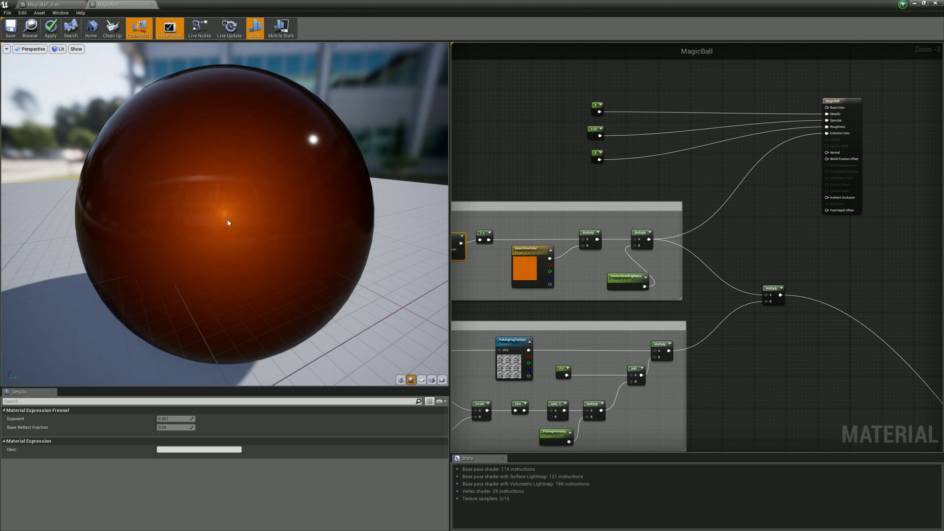
mouse_move(227, 219)
left_mouse_down()
mouse_move(268, 216)
mouse_move(222, 216)
left_mouse_up()
left_click_drag(277, 203, 283, 190)
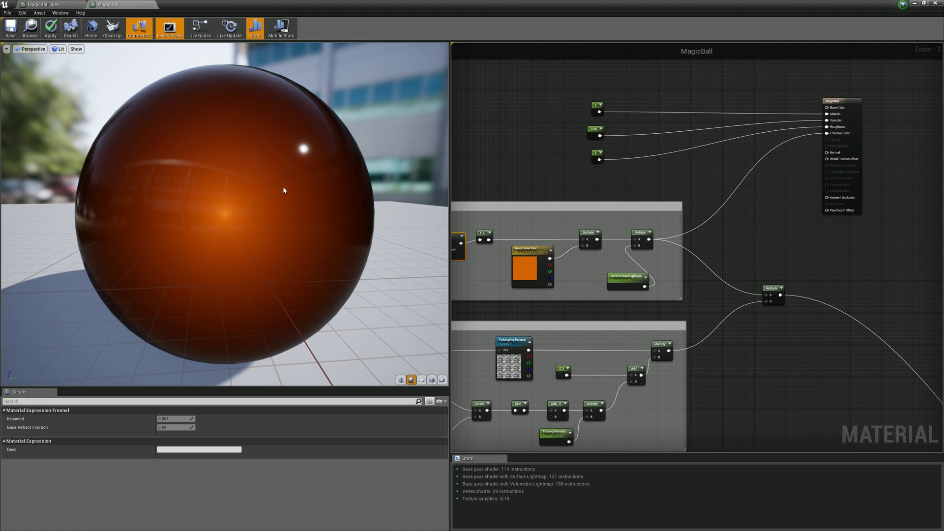
mouse_move(246, 220)
right_mouse_down()
mouse_move(247, 241)
mouse_move(246, 220)
right_mouse_up()
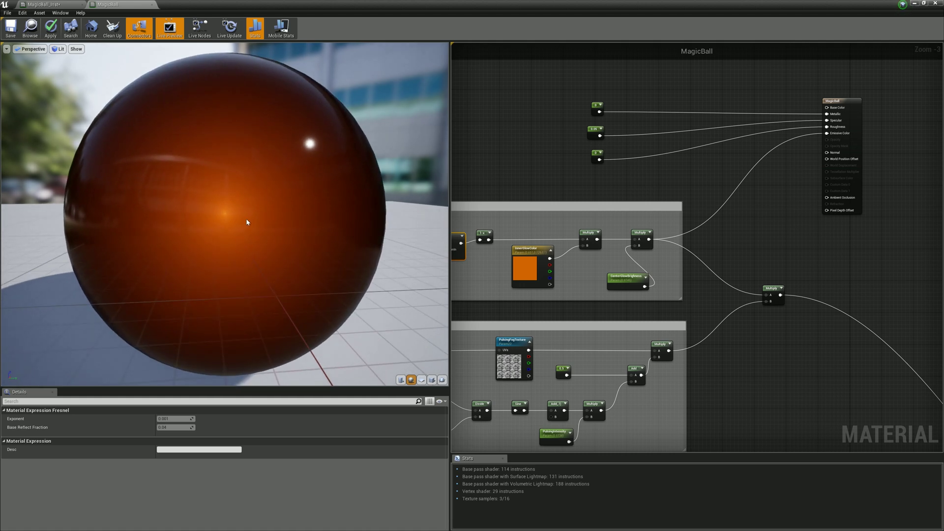
View the clouds1024 texture assigned to the PulsingFogTexture node and return to the MagicBall_Inst material instance.
scroll(755, 202, "down", 3)
scroll(720, 267, "up", 3)
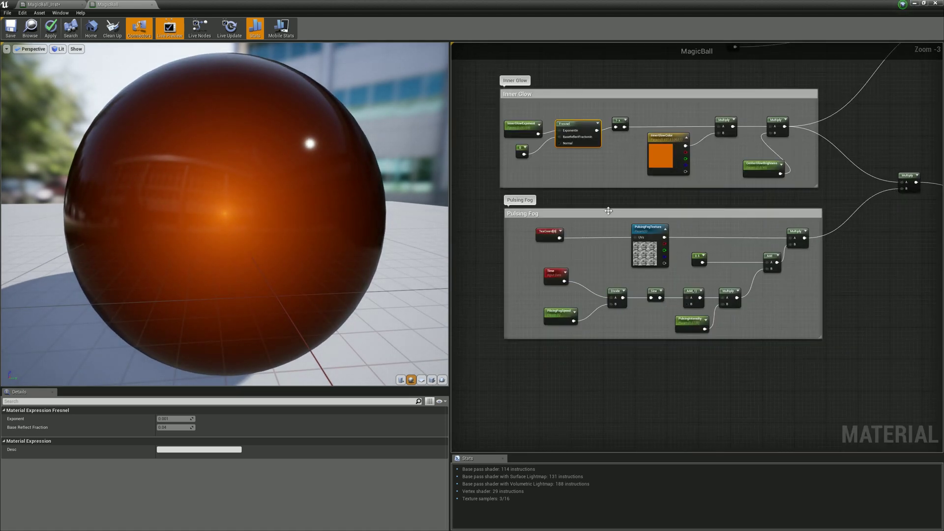
scroll(521, 259, "down", 1)
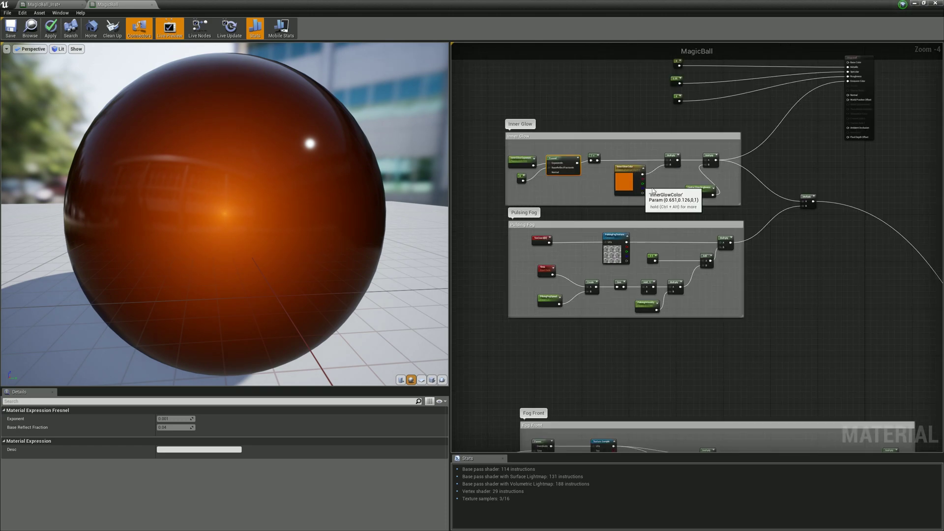
scroll(614, 248, "up", 1)
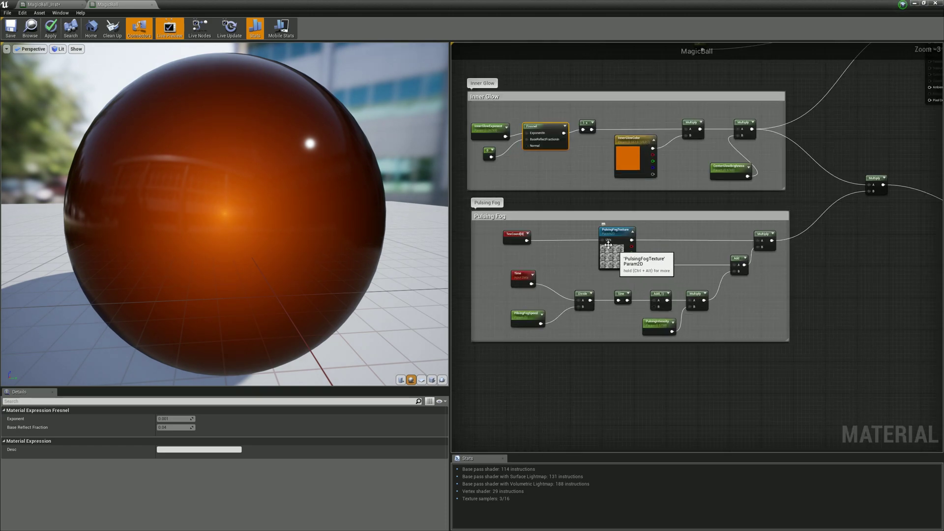
left_click(623, 241)
left_click_drag(621, 240, 617, 238)
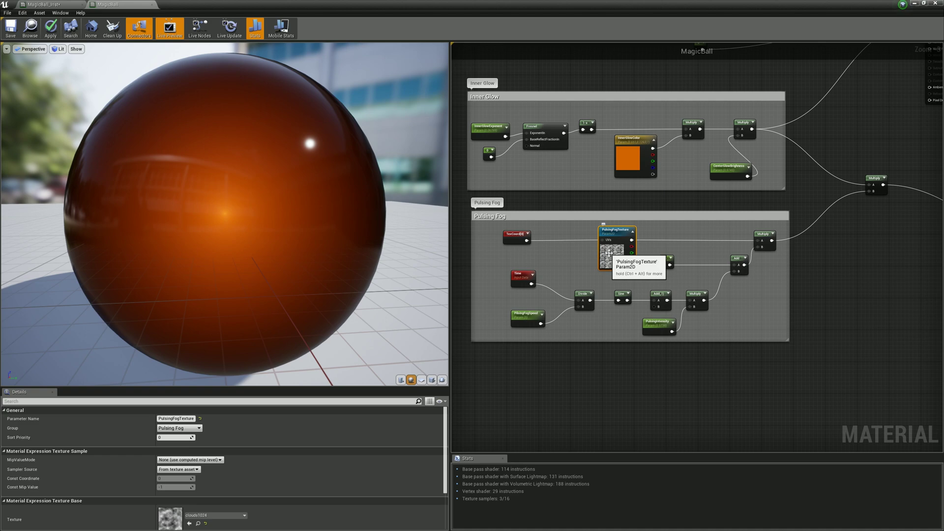
scroll(241, 450, "down", 2)
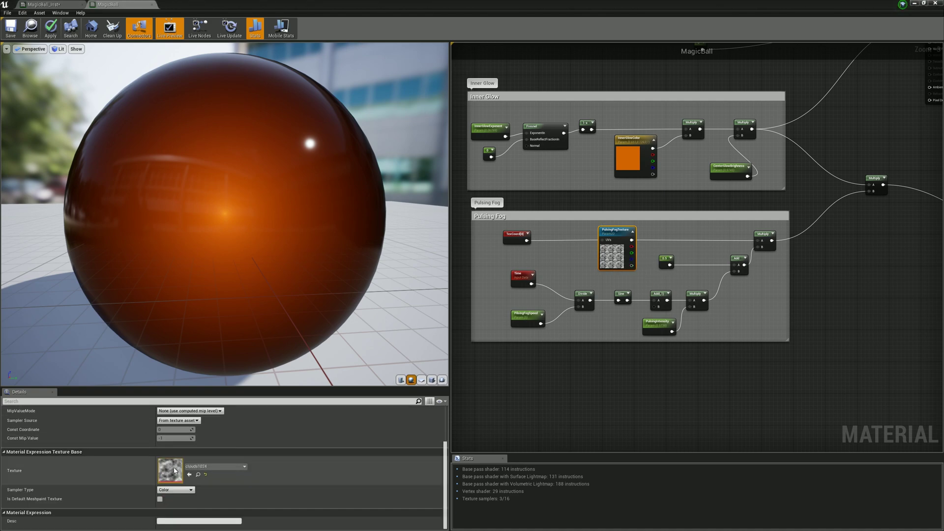
double_click(170, 469)
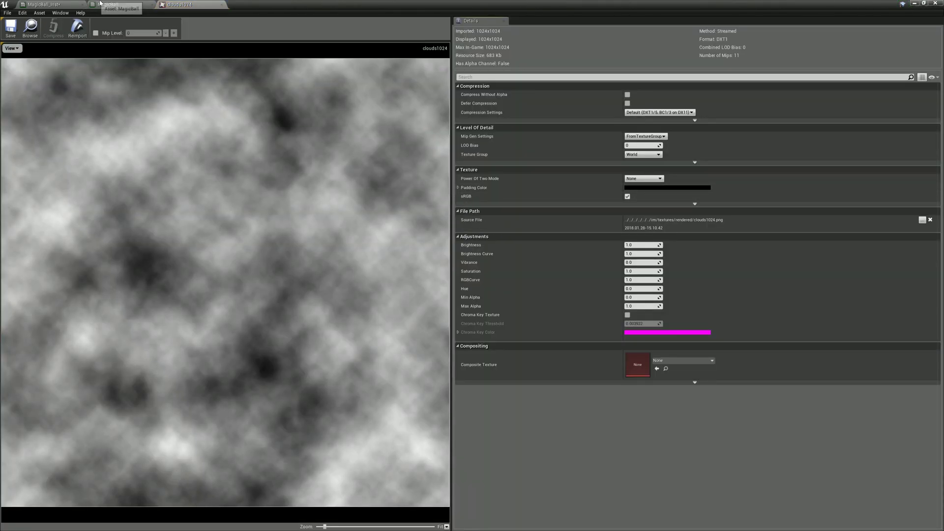
left_click(132, 4)
left_click(61, 4)
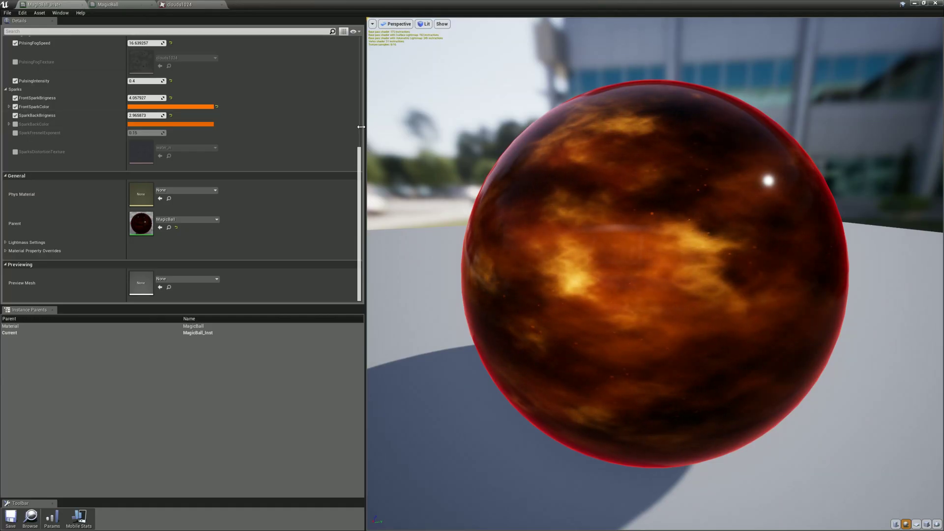
Return to the MagicBall material graph and review the Pulsing Fog node group.
left_click(104, 4)
scroll(655, 234, "down", 2)
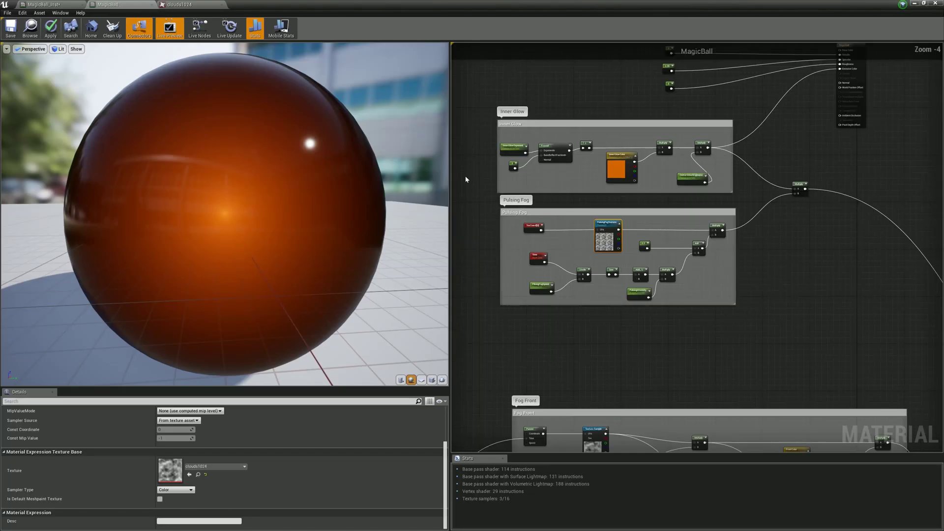
left_click_drag(158, 162, 142, 160)
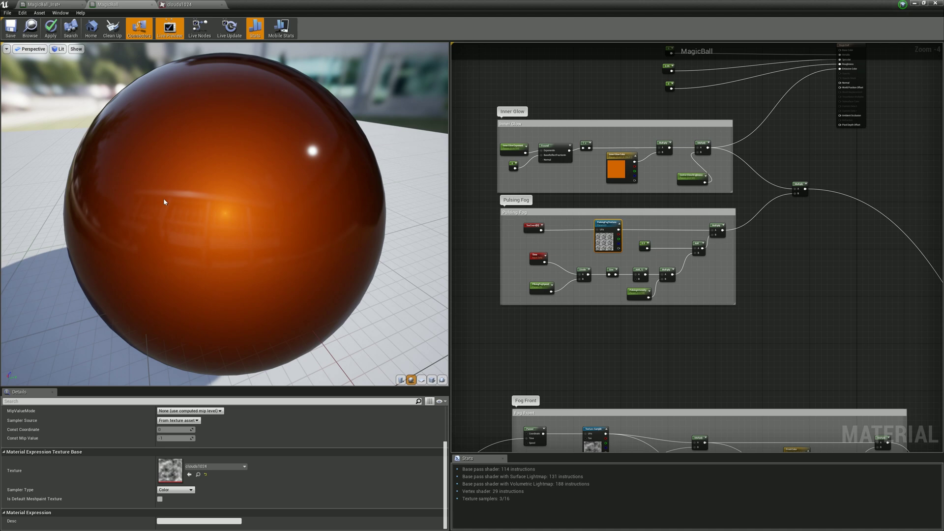
scroll(601, 323, "up", 2)
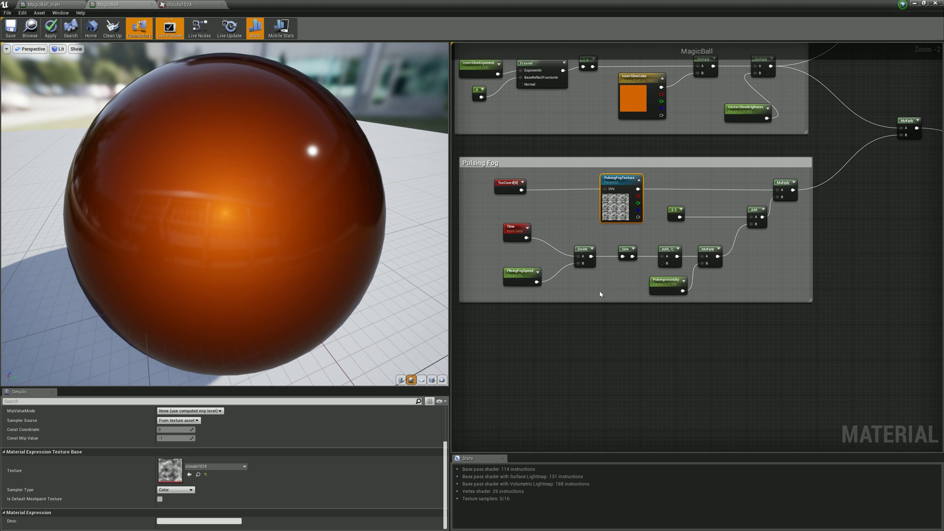
scroll(575, 282, "down", 2)
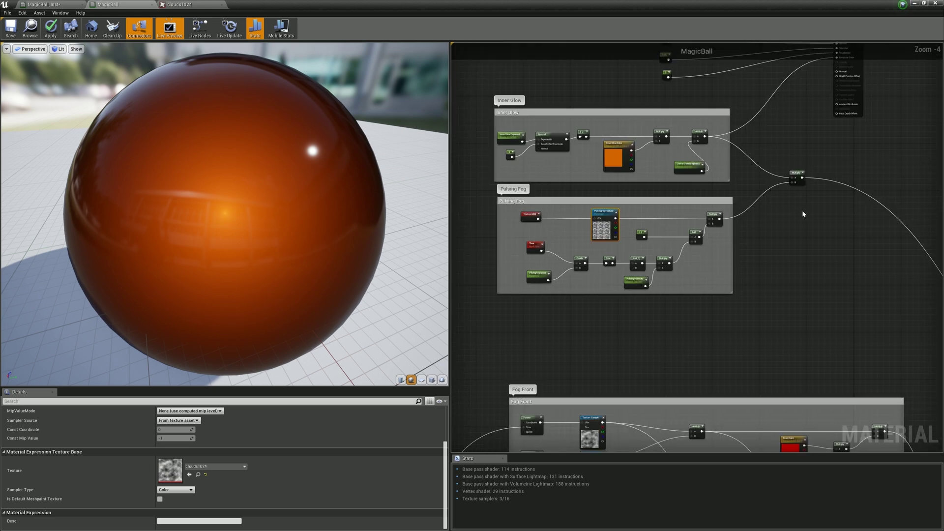
Connect the Multiply node combining Inner Glow and Pulsing Fog to Emissive Color and inspect the preview sphere from several angles.
right_click_drag(802, 214, 738, 269)
left_click_drag(722, 258, 726, 262)
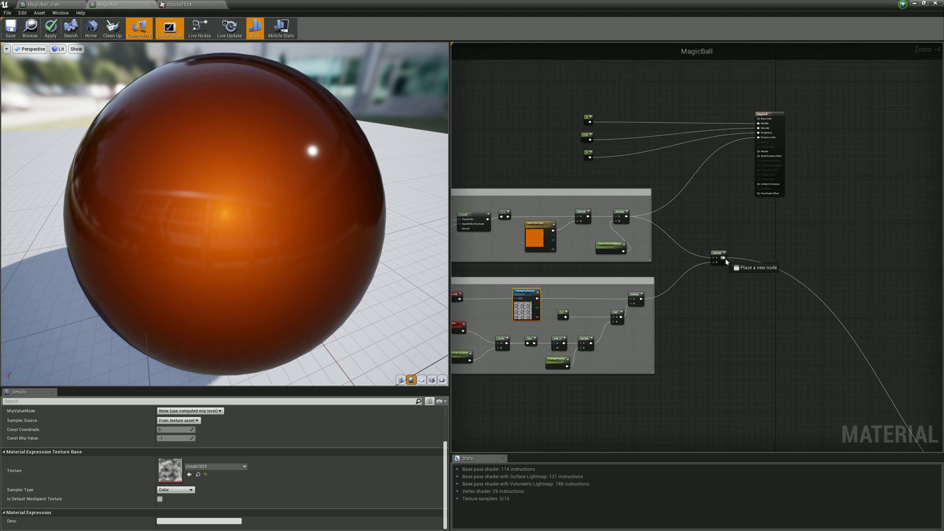
left_click_drag(758, 141, 759, 138)
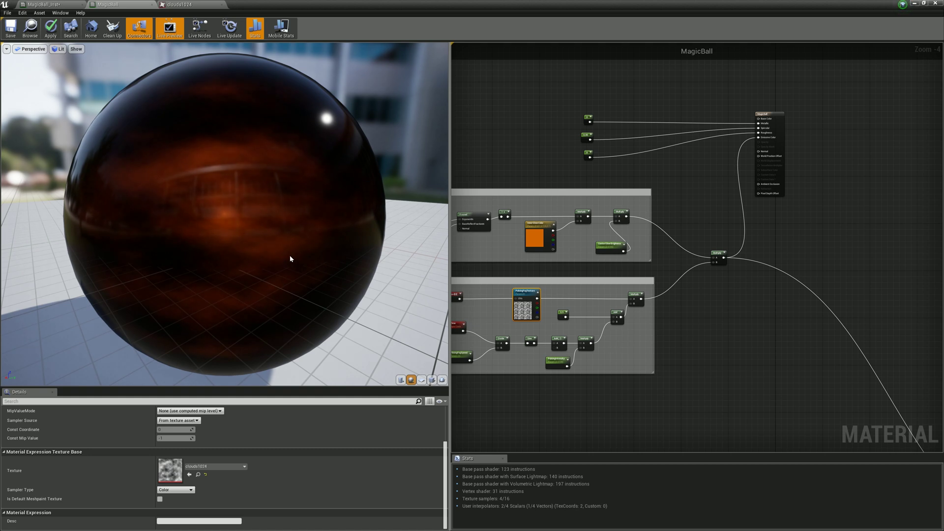
left_click_drag(294, 257, 347, 205)
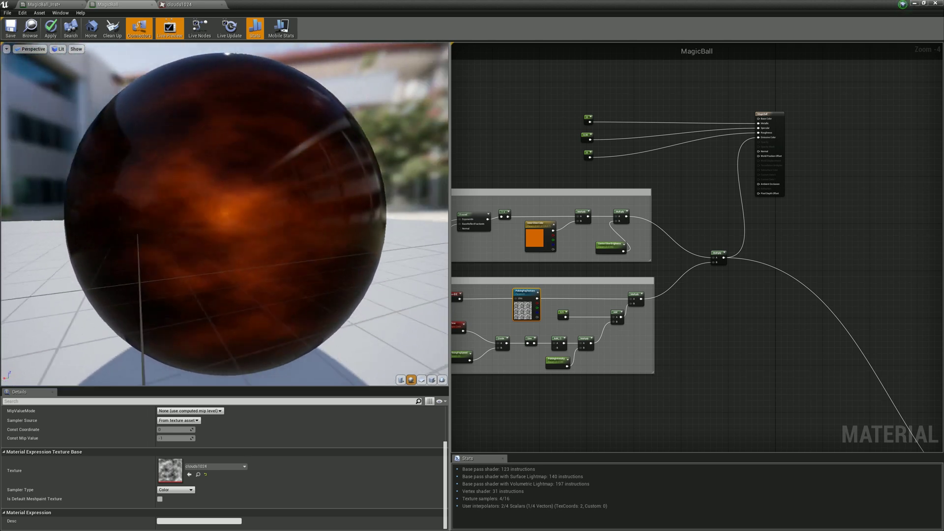
left_click_drag(231, 224, 226, 225)
Move the three constant nodes closer to the material's main output node.
scroll(681, 197, "down", 3)
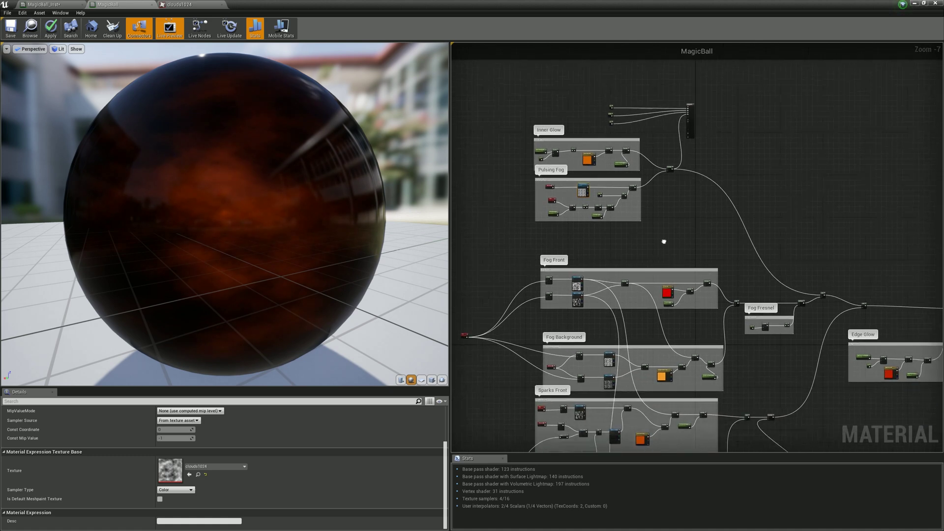
right_click_drag(664, 242, 626, 246)
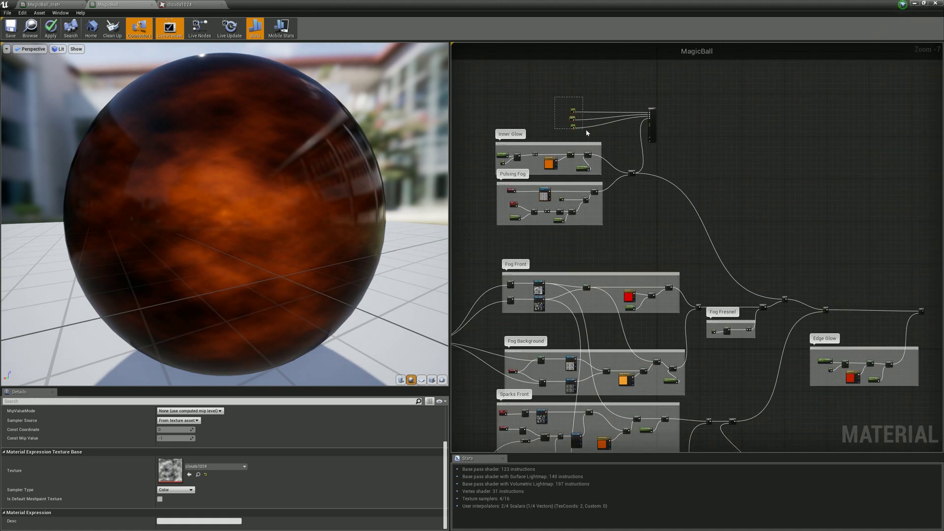
left_click_drag(586, 130, 586, 126)
left_click(656, 114)
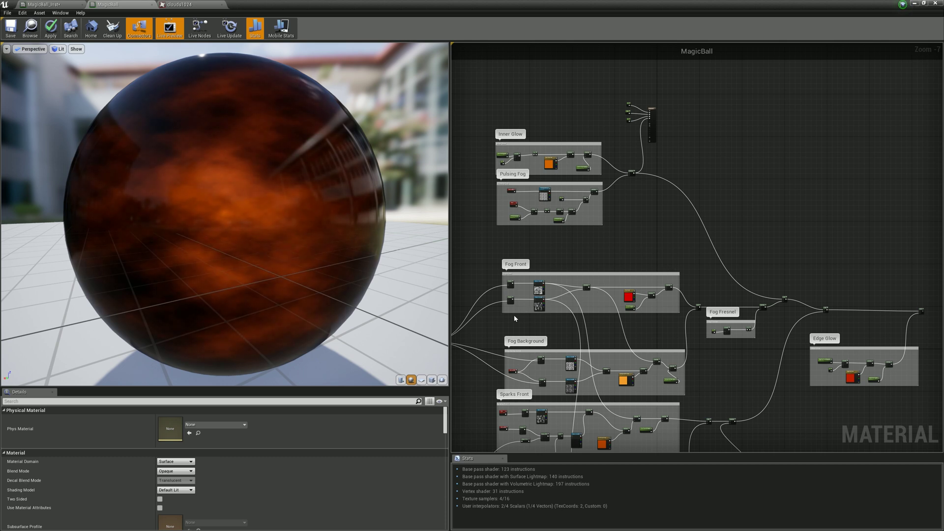
View the clouds2_1024 and clouds1024 textures used by the Fog Front group's Texture Sample nodes, and return to the MagicBall graph.
scroll(514, 318, "up", 6)
scroll(558, 323, "down", 1)
right_click_drag(558, 324, 613, 310)
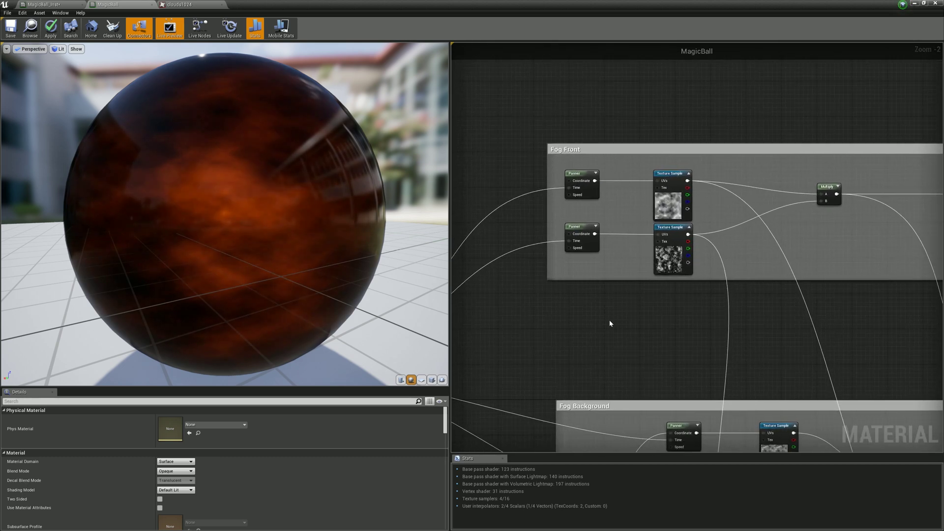
left_click_drag(668, 175, 672, 166)
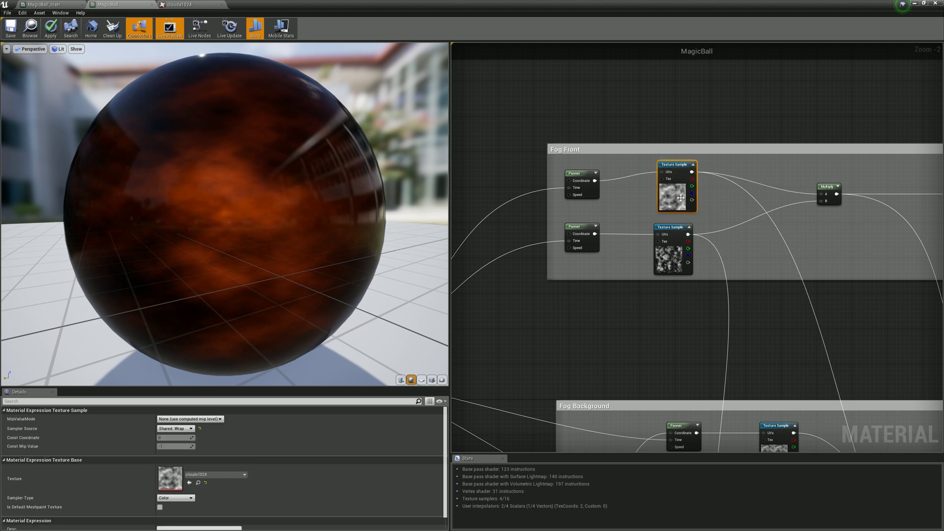
left_click(672, 262)
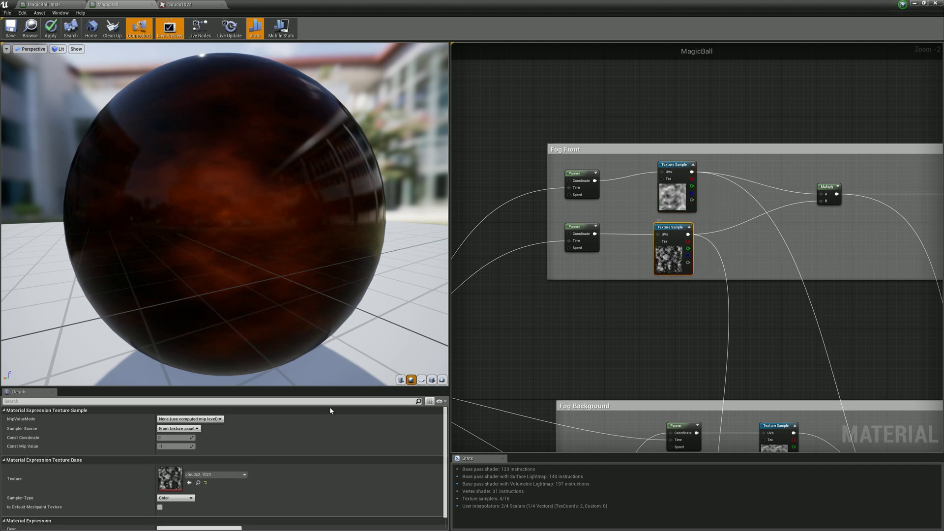
double_click(170, 480)
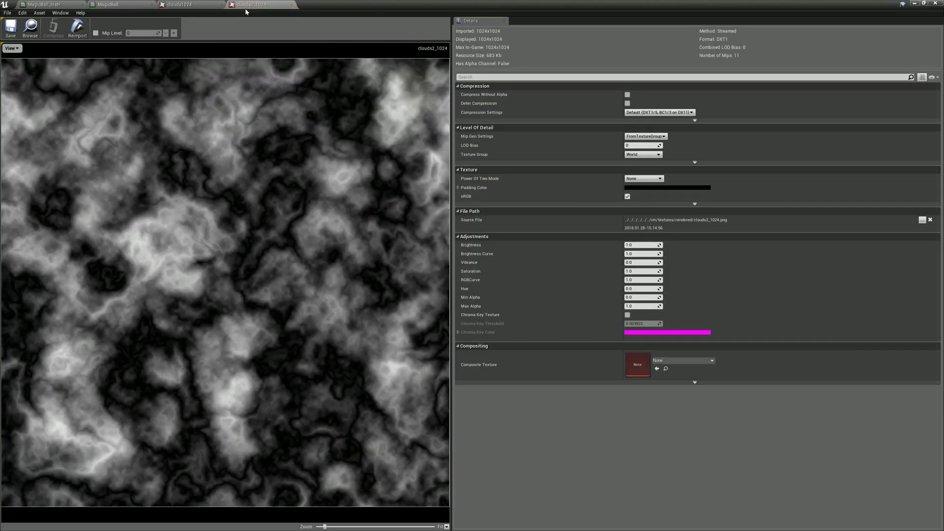
left_click(197, 8)
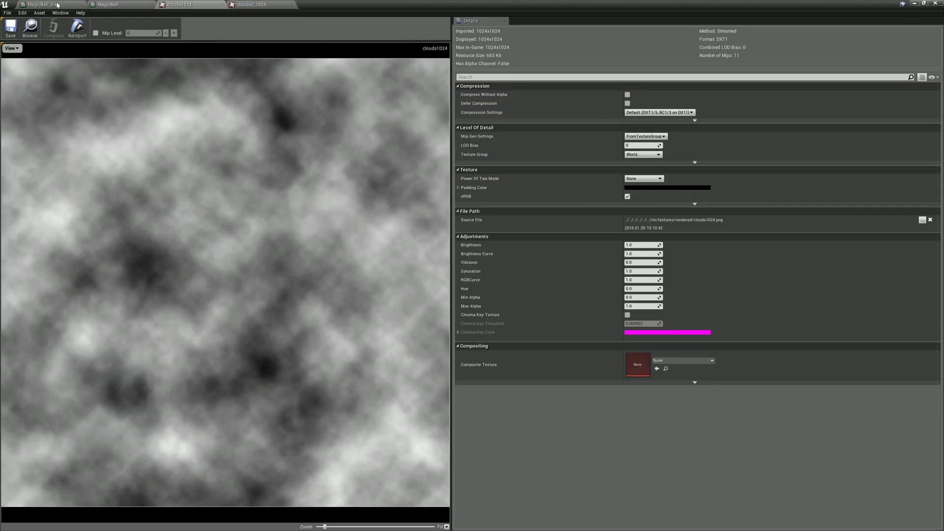
left_click(121, 6)
Inspect the speed settings of the two Panner nodes in the Fog Front group.
scroll(579, 266, "down", 2)
scroll(624, 253, "up", 3)
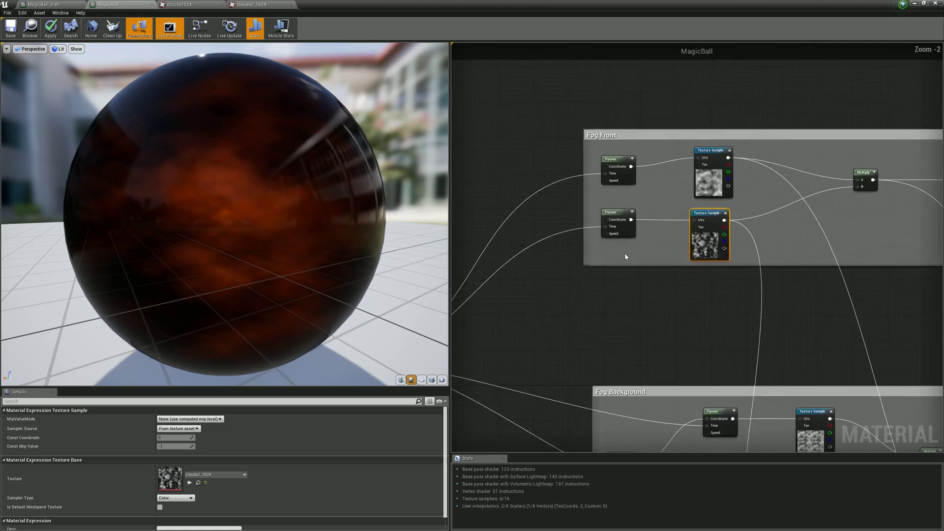
scroll(546, 213, "down", 2)
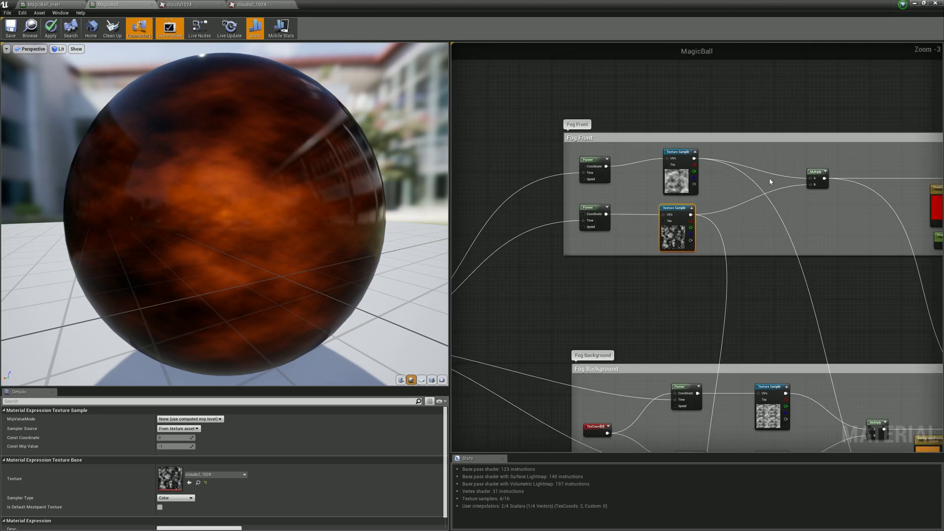
scroll(780, 165, "down", 2)
right_click_drag(872, 134, 628, 256)
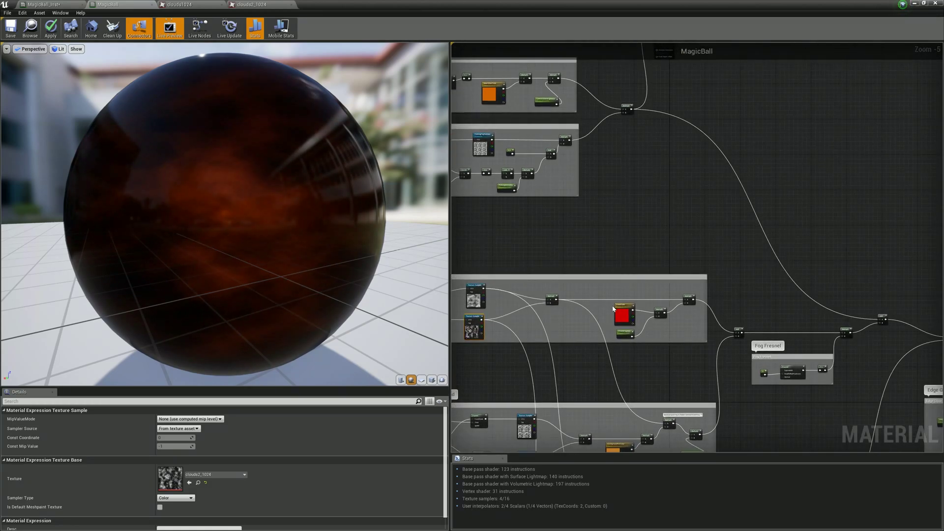
scroll(608, 325, "up", 2)
right_click_drag(509, 321, 679, 287)
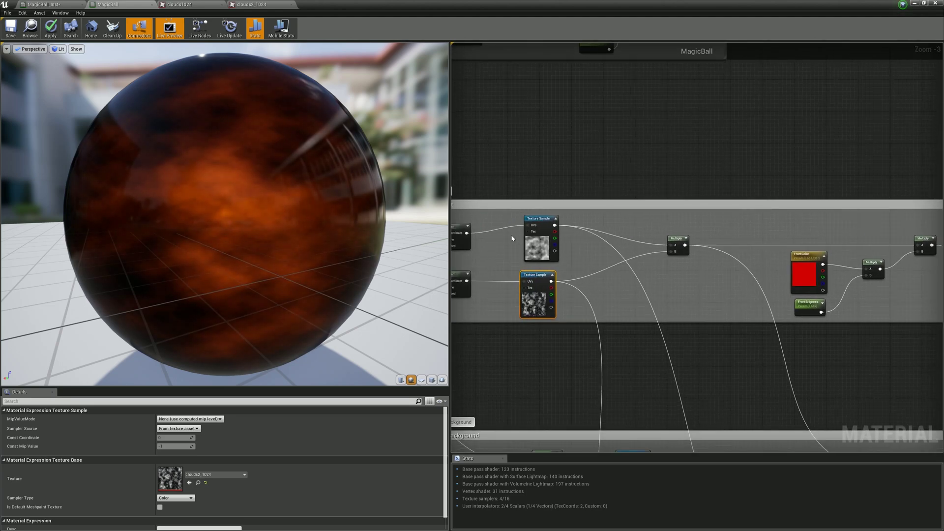
right_click_drag(512, 237, 637, 223)
left_click(580, 213)
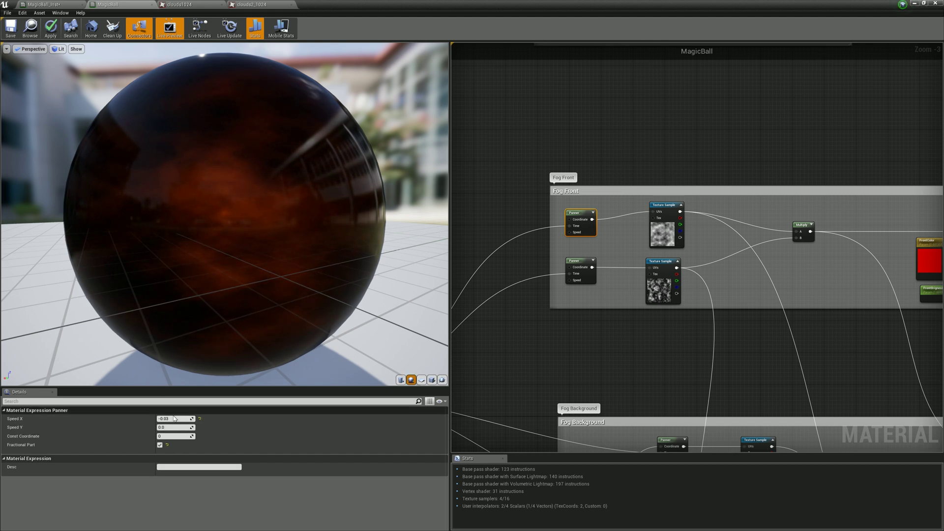
left_click(585, 261)
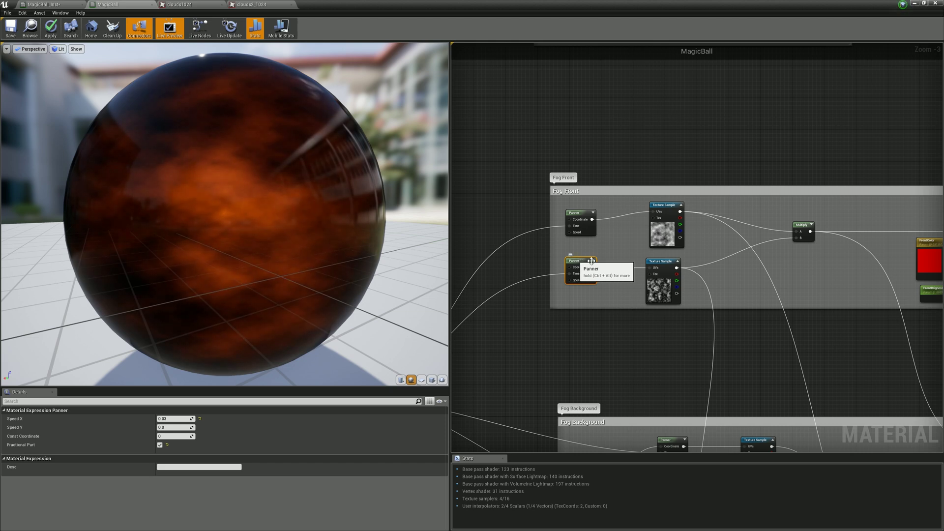
Examine the FrontColor and FrontBrigness parameters in the Fog Front group.
scroll(544, 286, "down", 2)
scroll(664, 267, "up", 1)
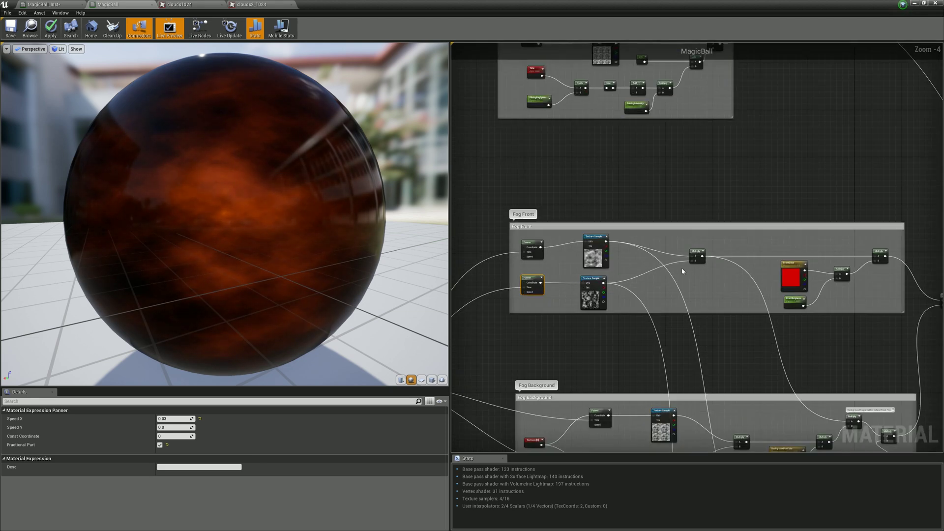
right_click_drag(852, 148, 674, 154)
scroll(621, 288, "up", 2)
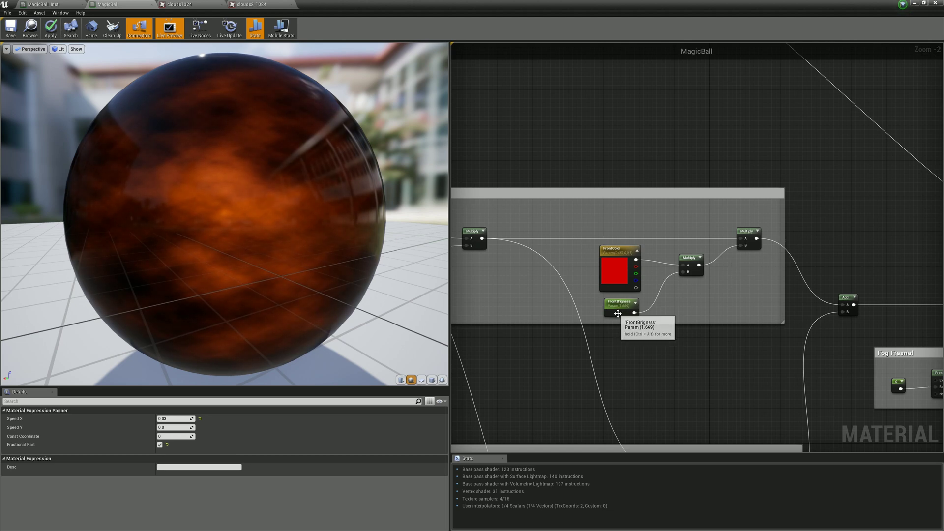
Move the main output node and its three constants nearer the Fog Front group and connect that group's last Multiply to Emissive Color.
scroll(633, 310, "down", 3)
right_click_drag(675, 209, 627, 308)
left_click(620, 84)
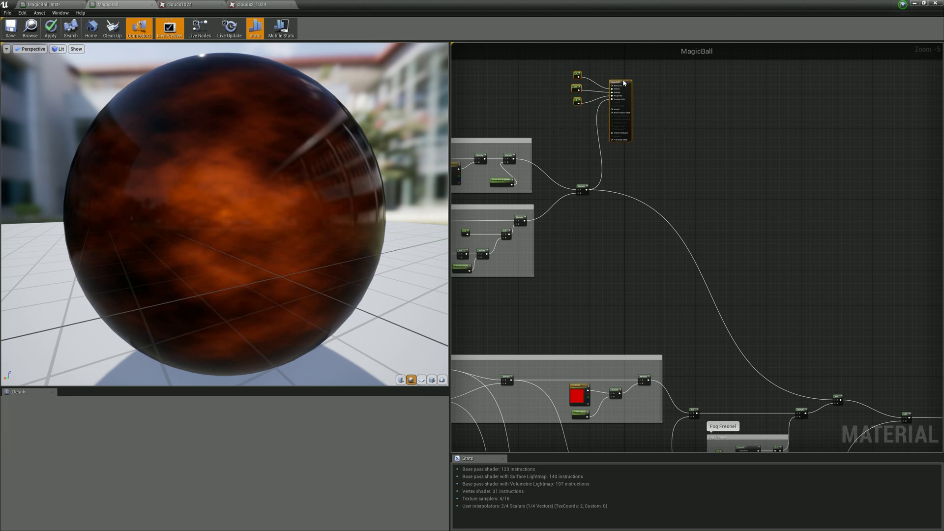
left_click_drag(595, 96, 774, 203)
left_click_drag(648, 380, 763, 219)
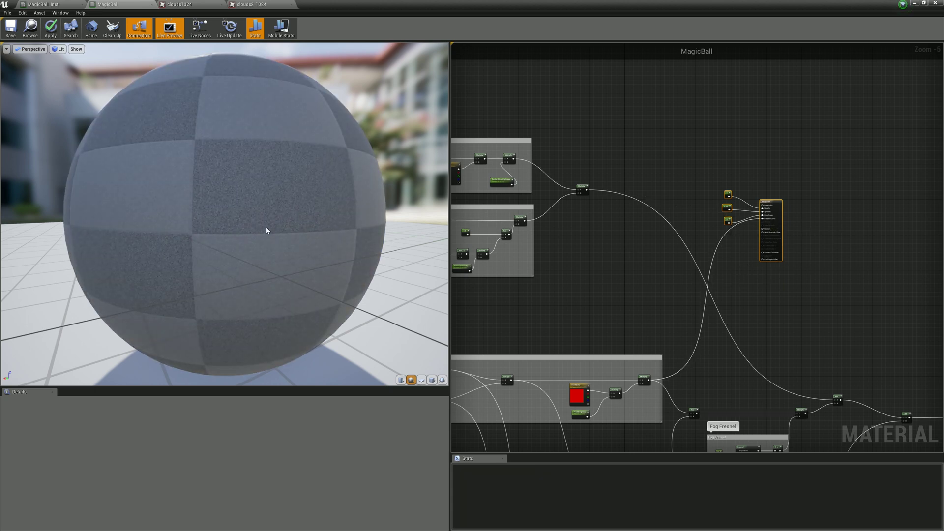
mouse_move(279, 203)
left_mouse_down()
mouse_move(290, 231)
mouse_move(285, 214)
left_mouse_up()
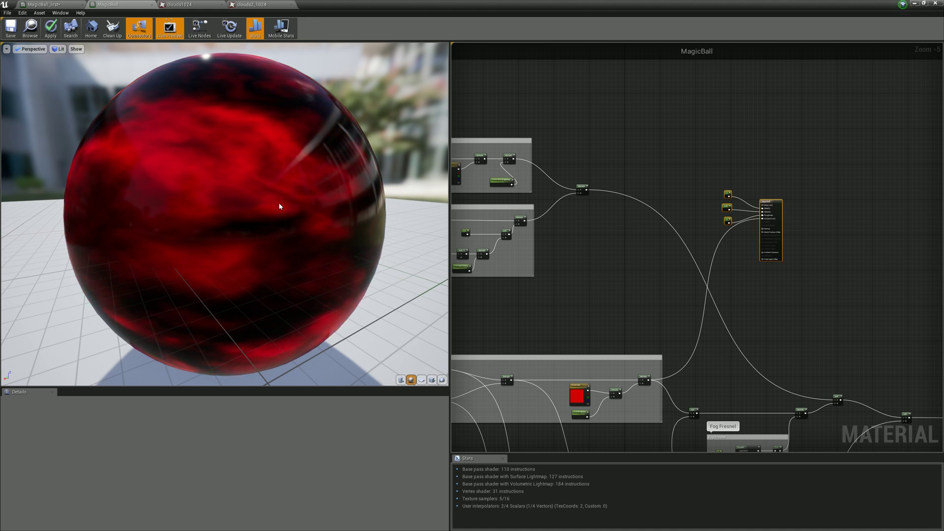
Review the Fog Background group's nodes and show the details of its BackgroundFogBrigness parameter.
right_click_drag(540, 322, 676, 184)
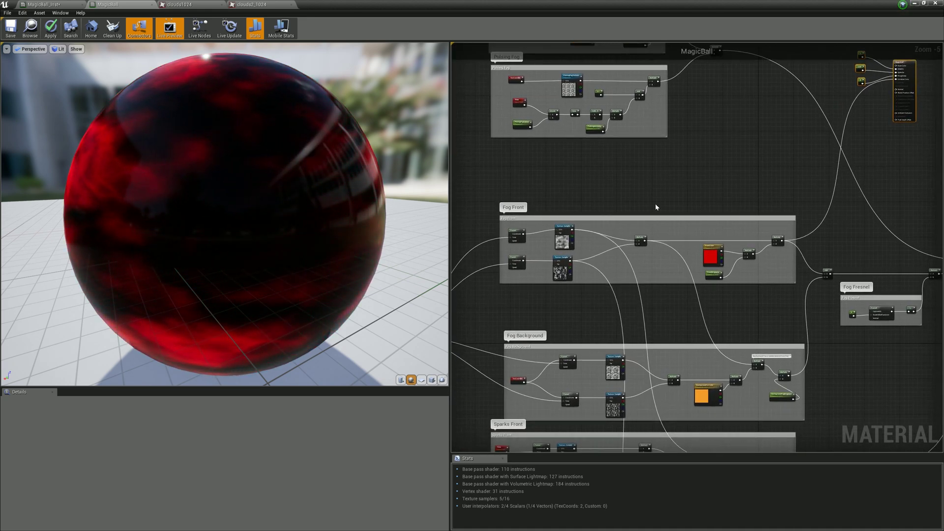
right_click_drag(566, 337, 561, 250)
scroll(510, 291, "up", 2)
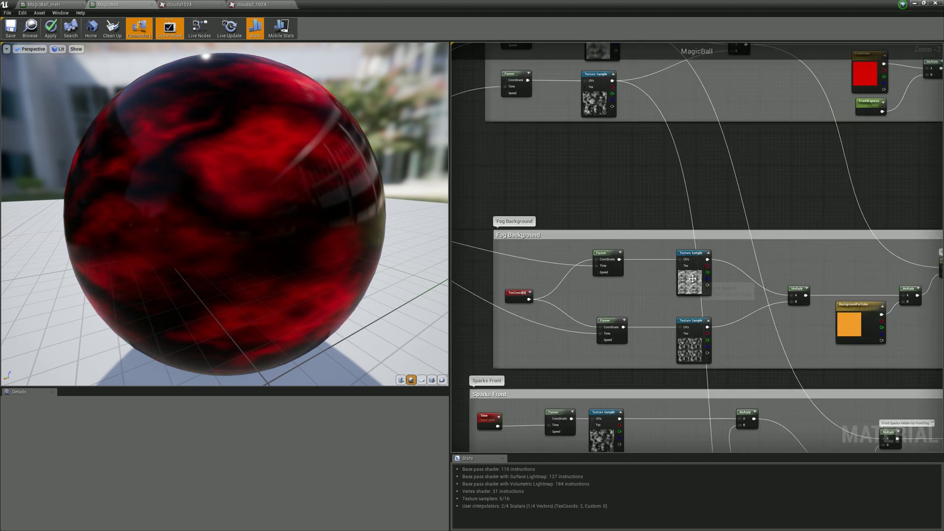
scroll(674, 275, "down", 1)
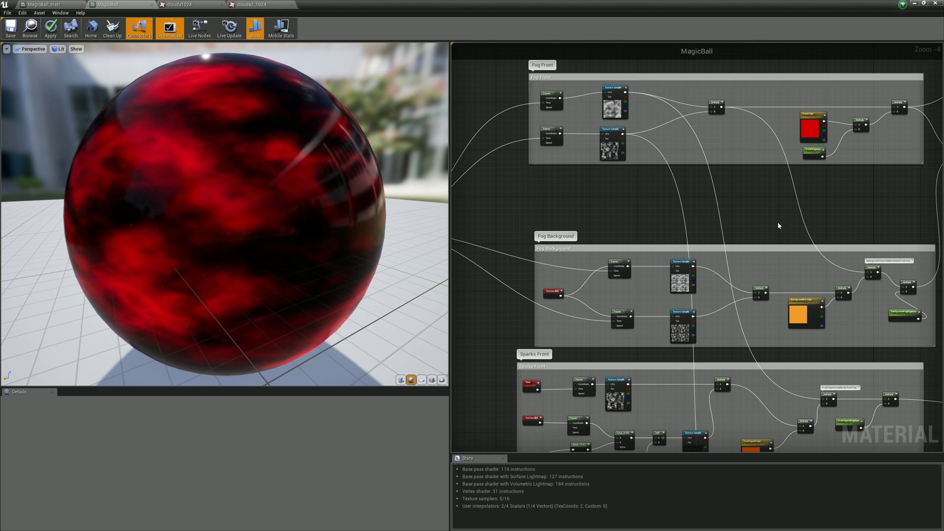
right_click_drag(777, 223, 595, 208)
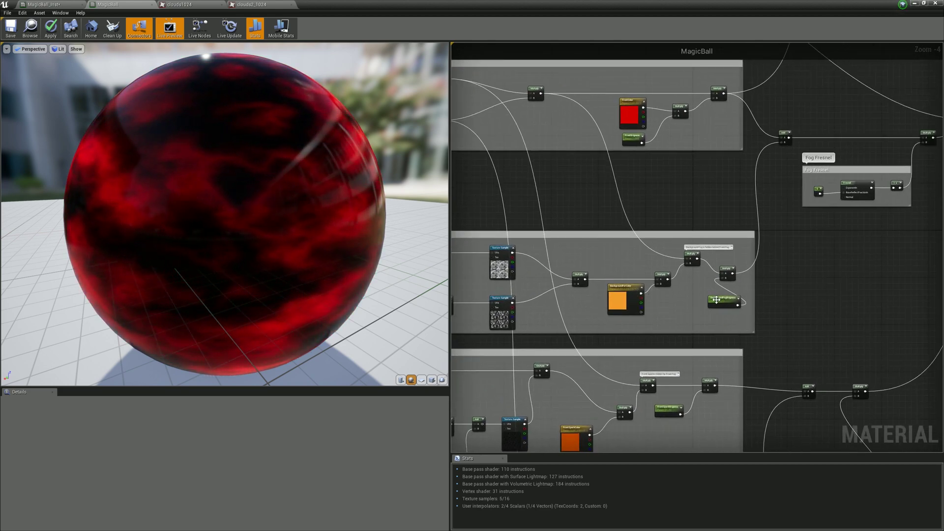
left_click_drag(723, 300, 716, 297)
scroll(715, 316, "up", 1)
scroll(714, 317, "down", 1)
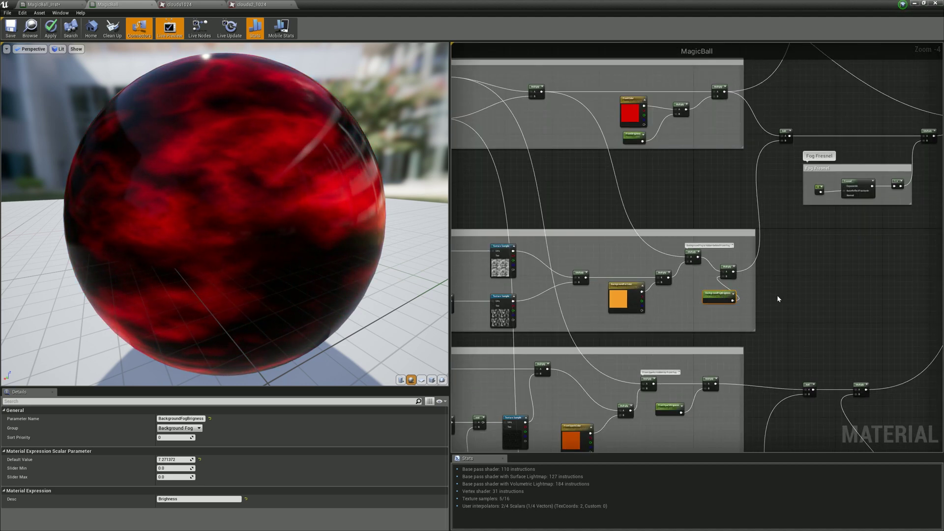
Examine the Multiply node commented "Background Fog is hidden behind Front Fog" and its link from the Fog Front group.
right_click_drag(697, 192, 792, 197)
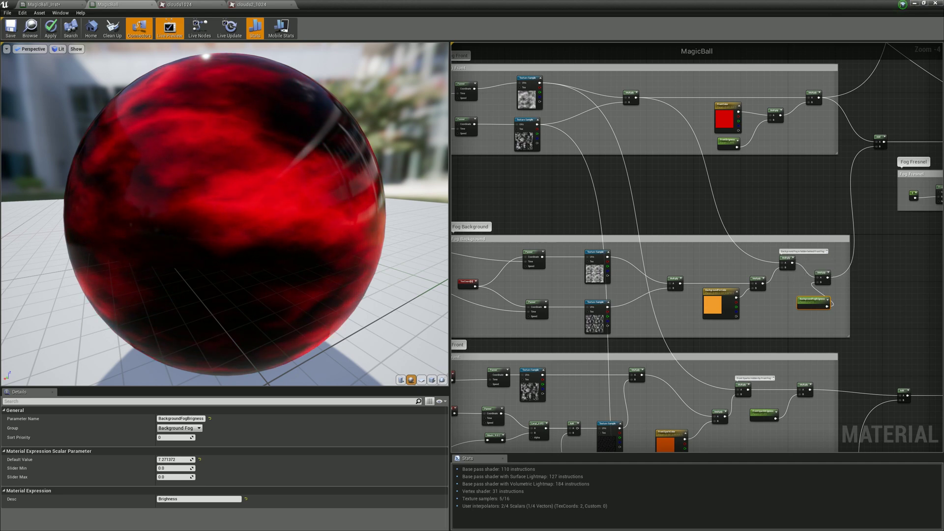
left_click(785, 258)
scroll(786, 258, "up", 5)
right_click_drag(753, 246, 619, 237)
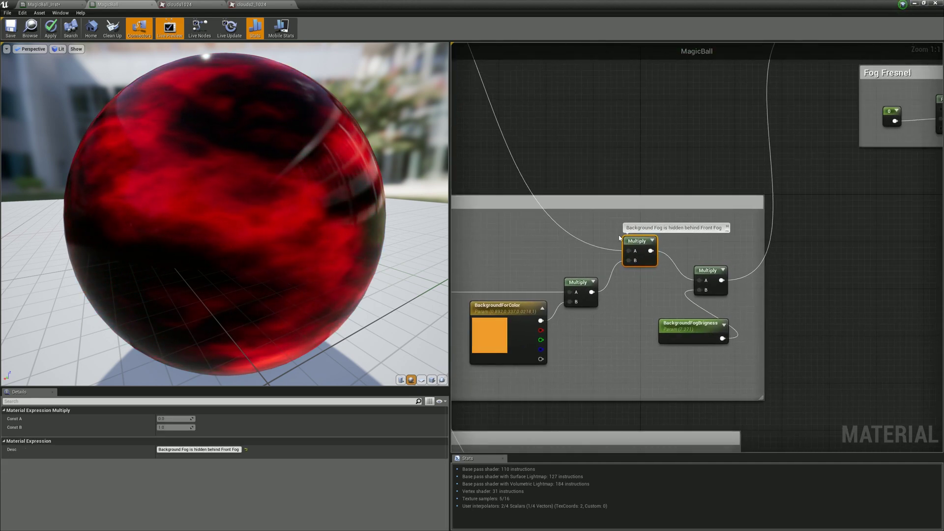
scroll(633, 278, "down", 5)
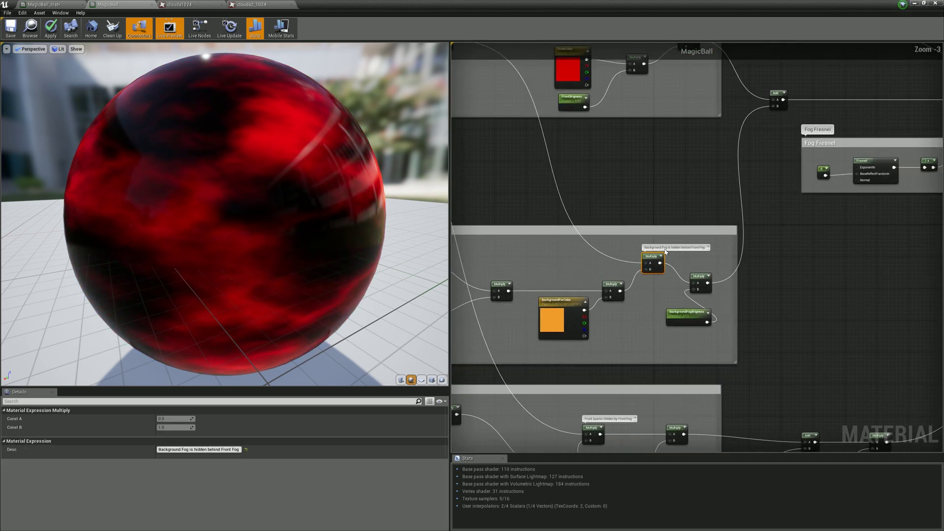
right_click_drag(642, 185, 689, 214)
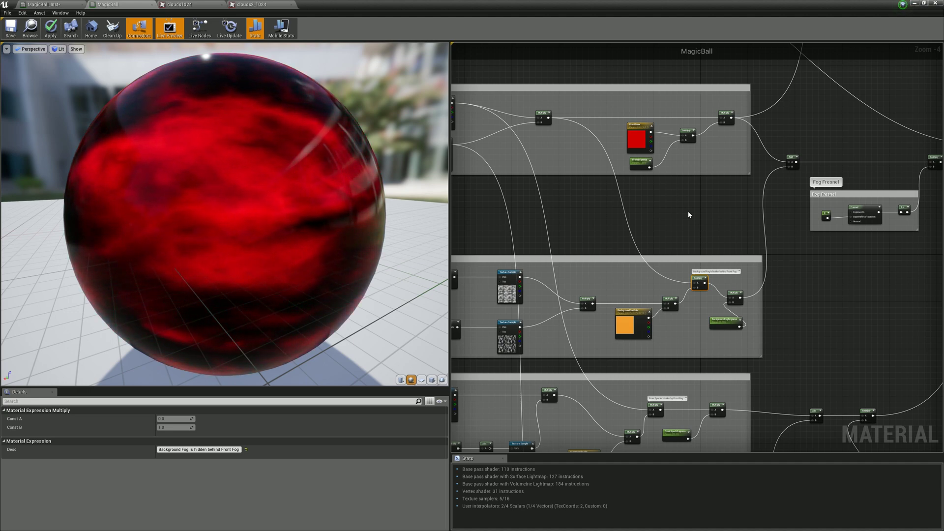
Connect the Fog Background group's last Multiply to Emissive Color and orbit the preview sphere to view that fog alone.
right_click_drag(551, 123, 672, 157)
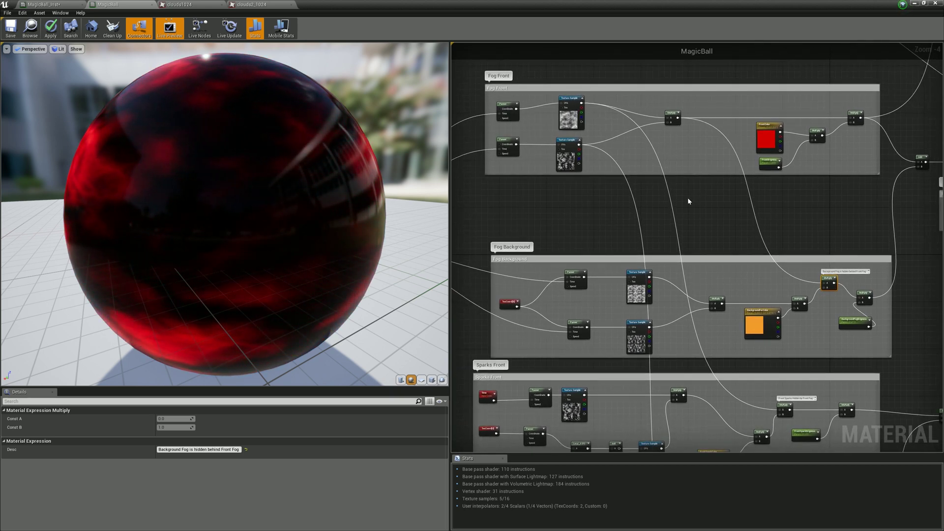
scroll(666, 195, "down", 4)
scroll(638, 266, "up", 4)
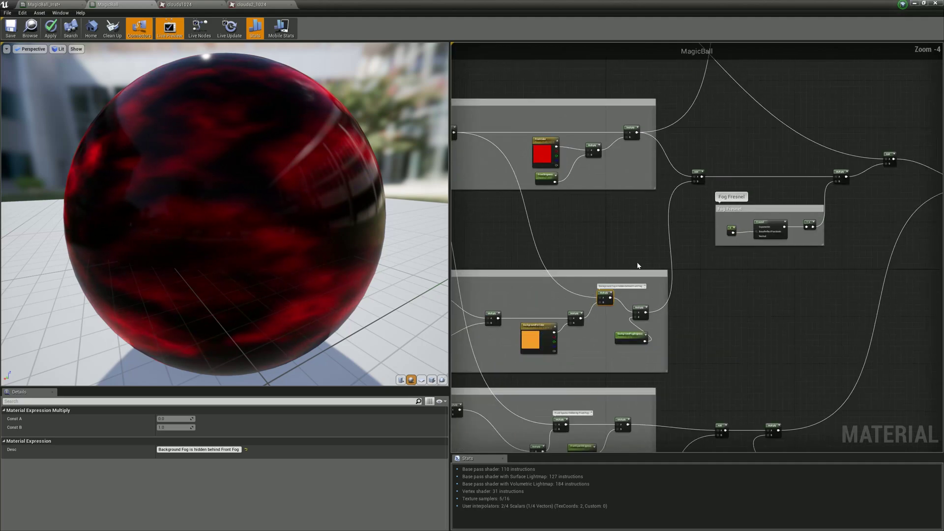
scroll(685, 293, "down", 3)
scroll(676, 280, "up", 2)
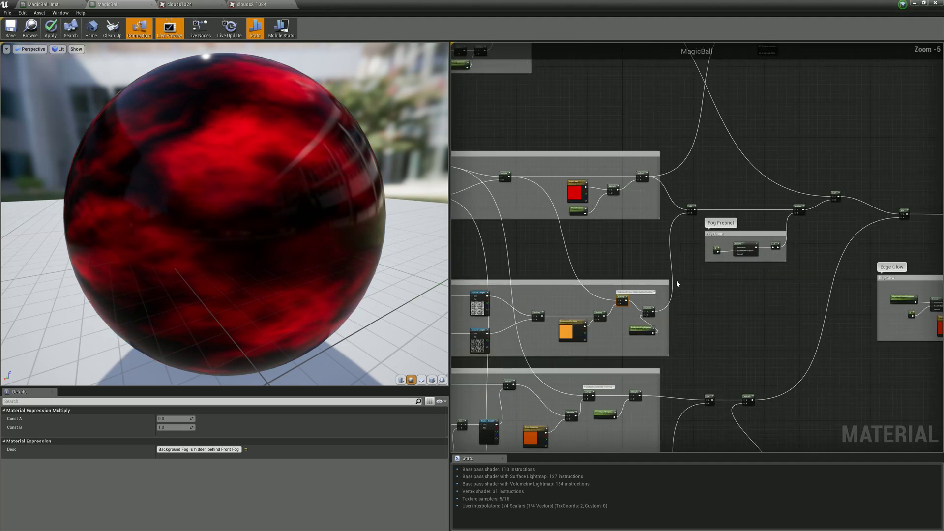
right_click_drag(676, 279, 652, 327)
left_click_drag(627, 358, 699, 212)
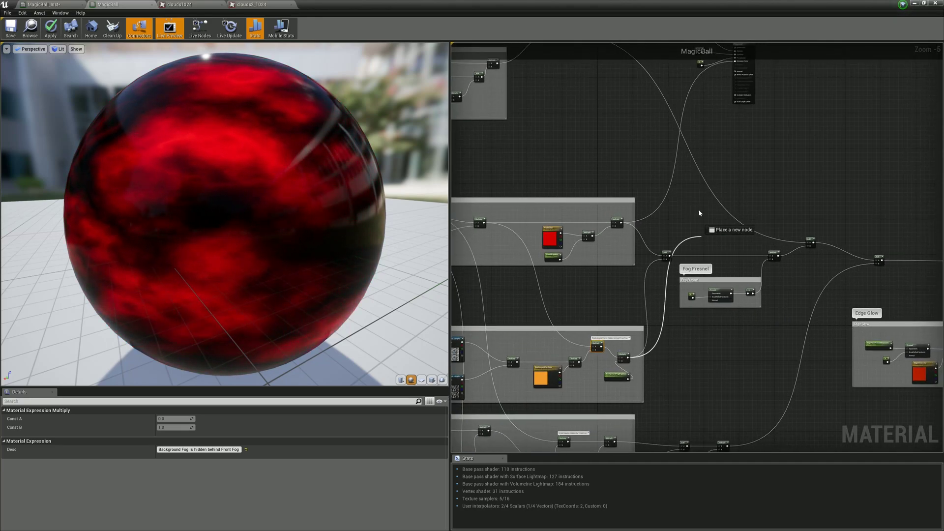
left_click_drag(737, 63, 737, 63)
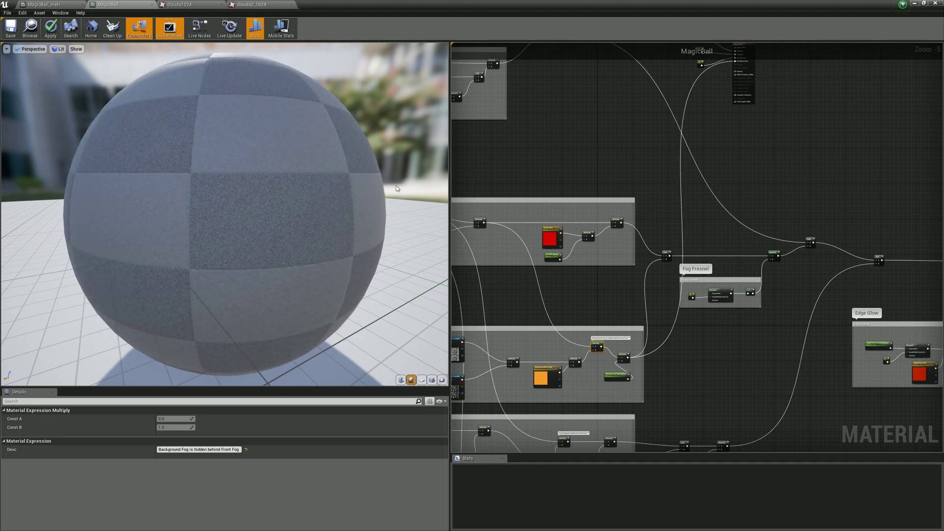
left_click_drag(346, 210, 304, 202)
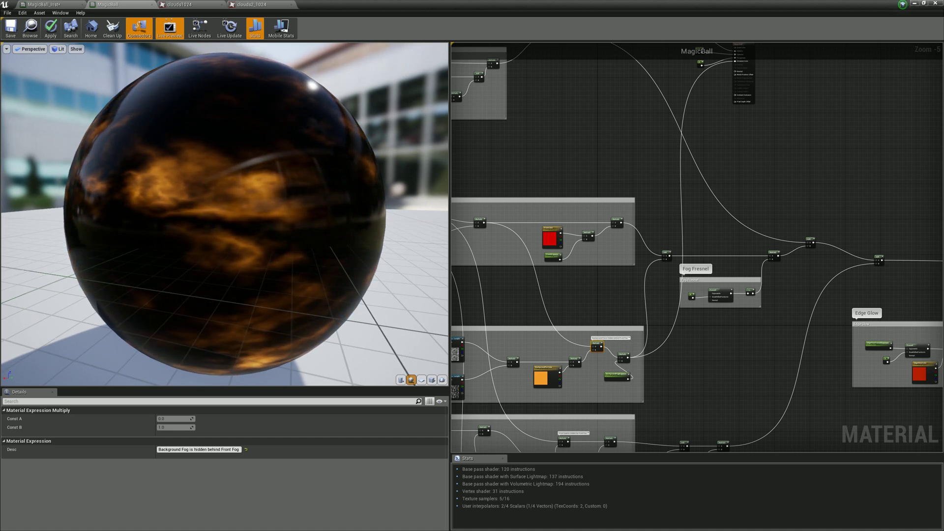
Connect the Add node combining Fog Front and Fog Background to Emissive Color and inspect the blended fog on the preview sphere.
scroll(665, 285, "up", 1)
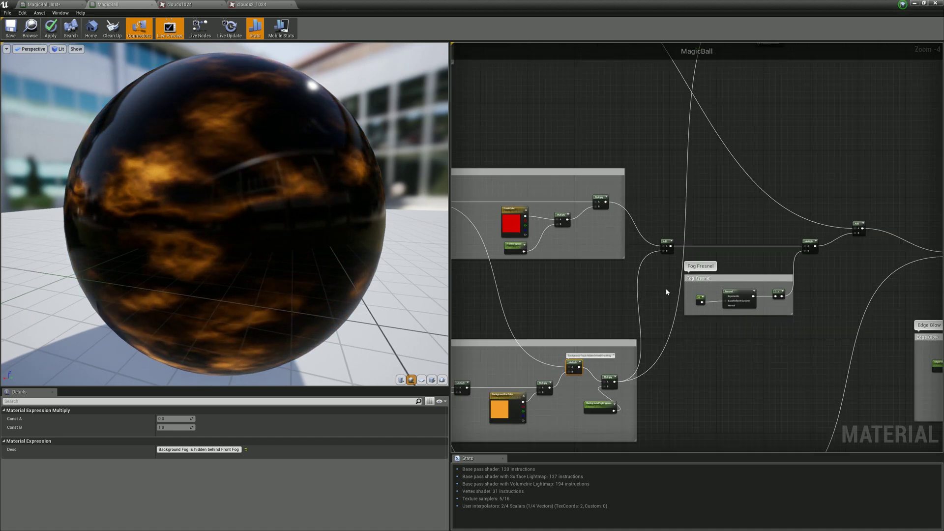
right_click_drag(653, 175, 566, 291)
scroll(566, 291, "down", 2)
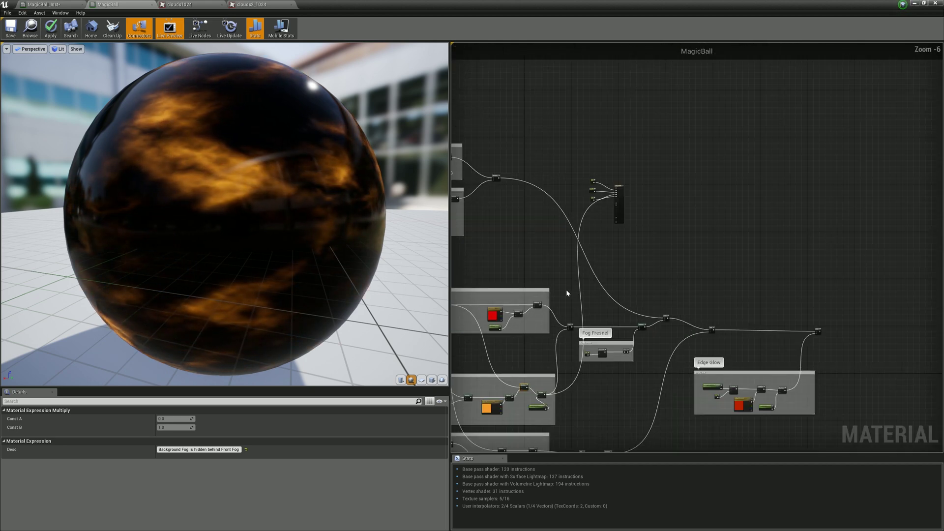
scroll(562, 320, "up", 1)
scroll(562, 322, "up", 1)
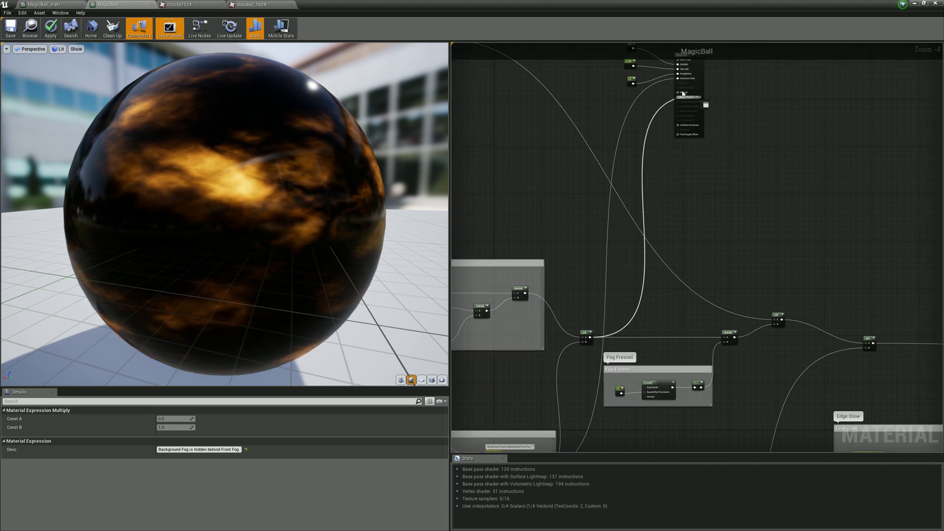
left_click_drag(679, 82, 679, 79)
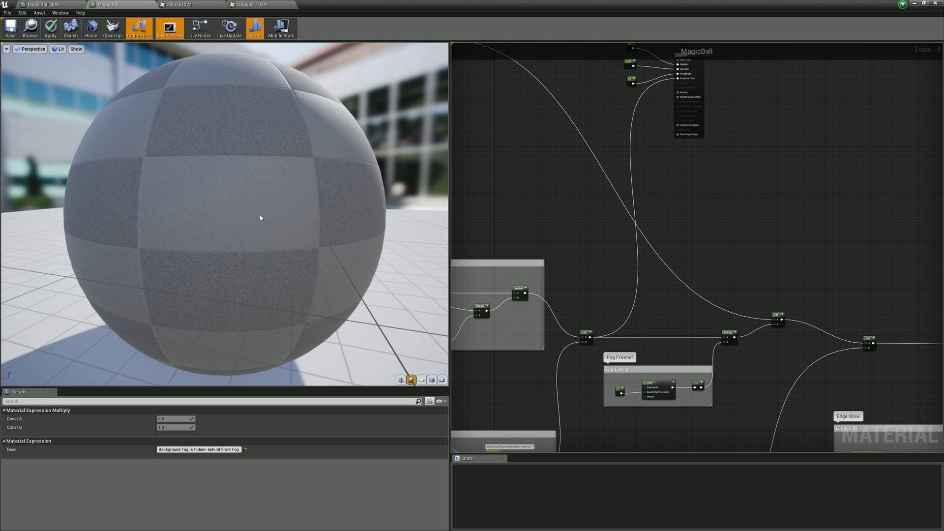
left_click_drag(293, 209, 301, 220)
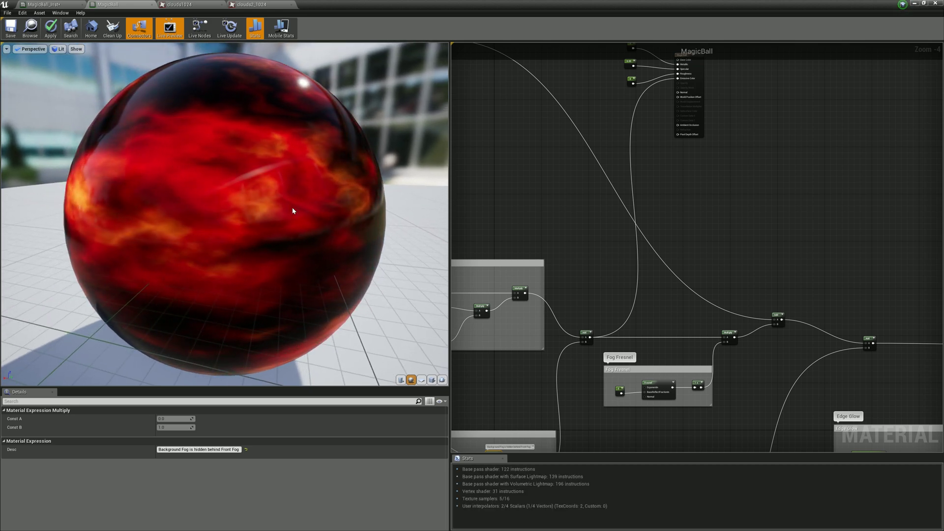
left_click_drag(219, 225, 215, 188)
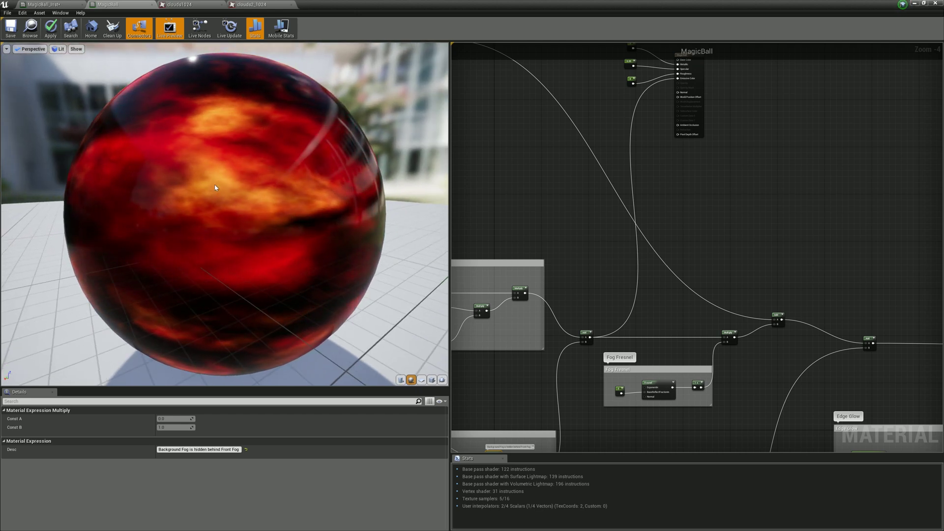
Compare the Fog Front and Fog Background groups with the blended fog from several angles around the preview sphere.
right_click_drag(559, 231, 737, 158)
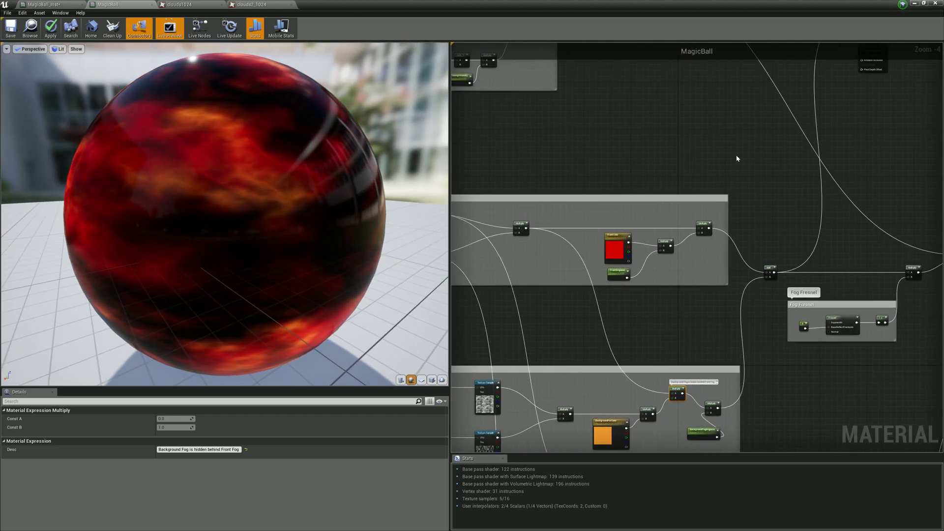
scroll(739, 151, "down", 1)
right_click_drag(534, 130, 578, 114)
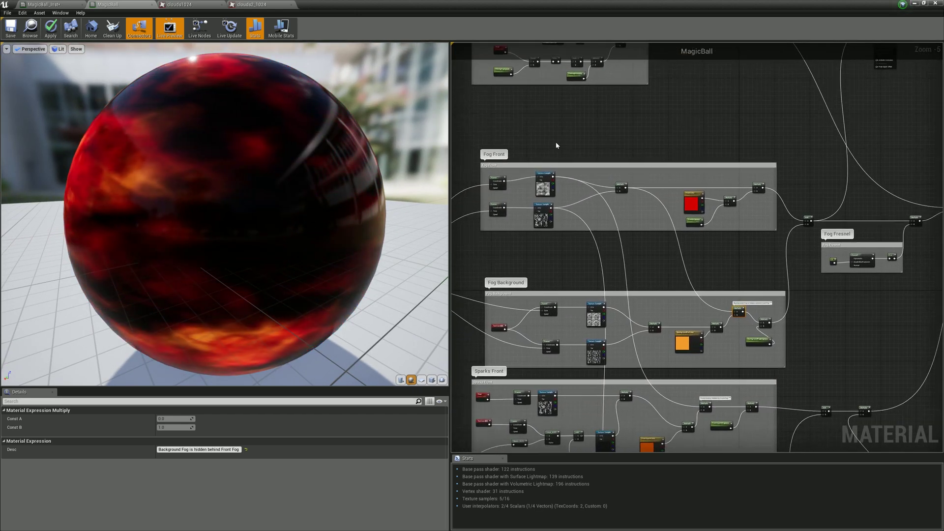
left_click_drag(141, 179, 238, 180)
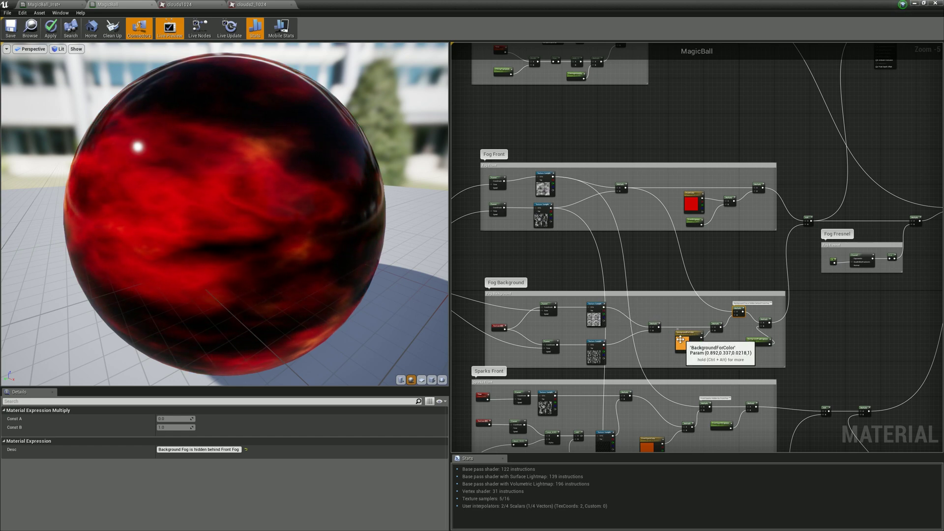
left_click_drag(266, 220, 254, 196)
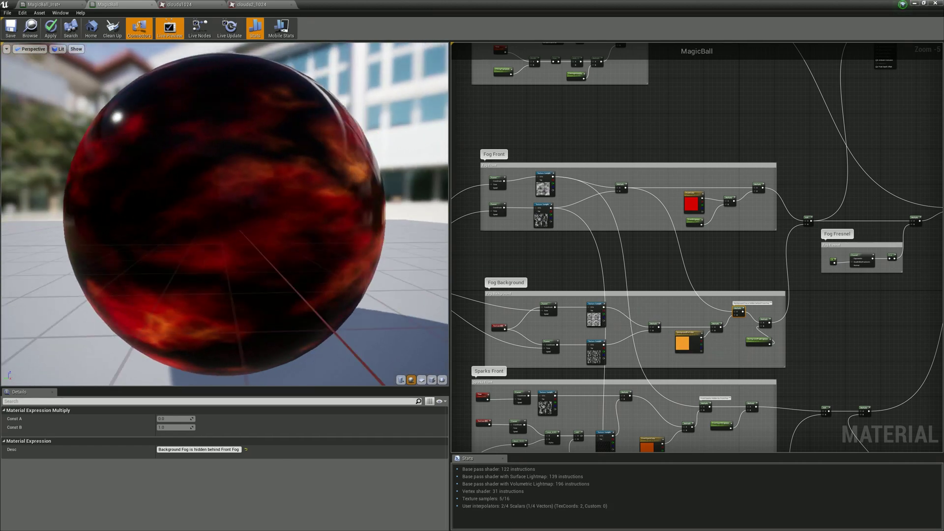
left_click_drag(187, 214, 358, 236)
Connect the Multiply node fed by the Fog Fresnel group to Emissive Color and inspect the fog's edges on the preview sphere.
right_click_drag(830, 294, 611, 308)
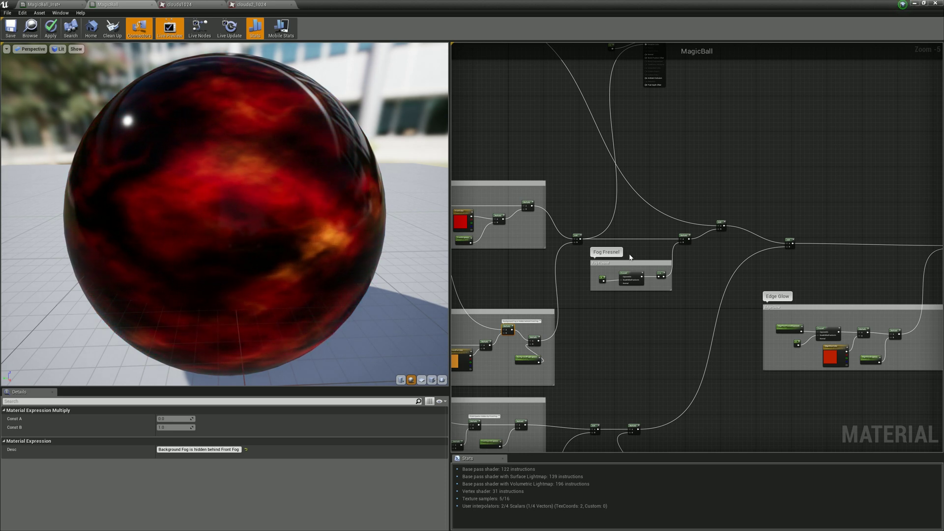
scroll(630, 257, "up", 2)
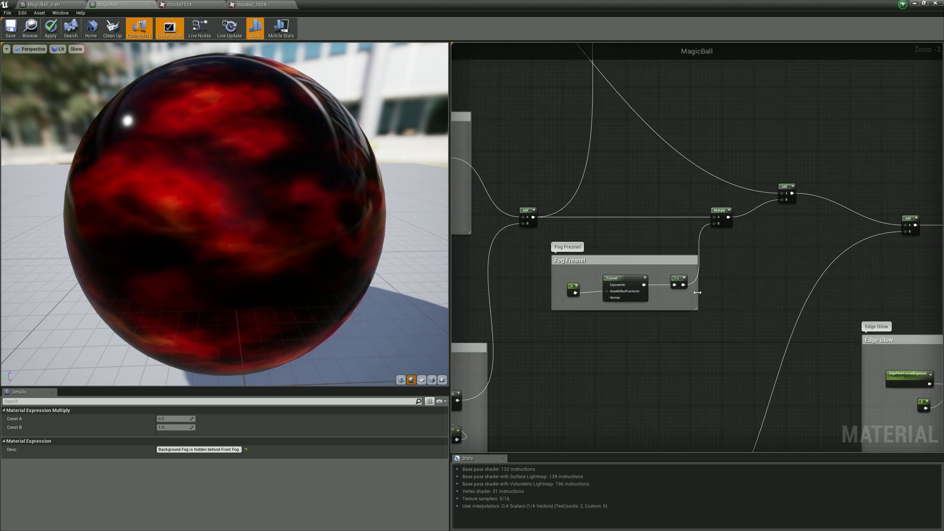
scroll(586, 306, "down", 2)
right_click_drag(691, 172, 654, 267)
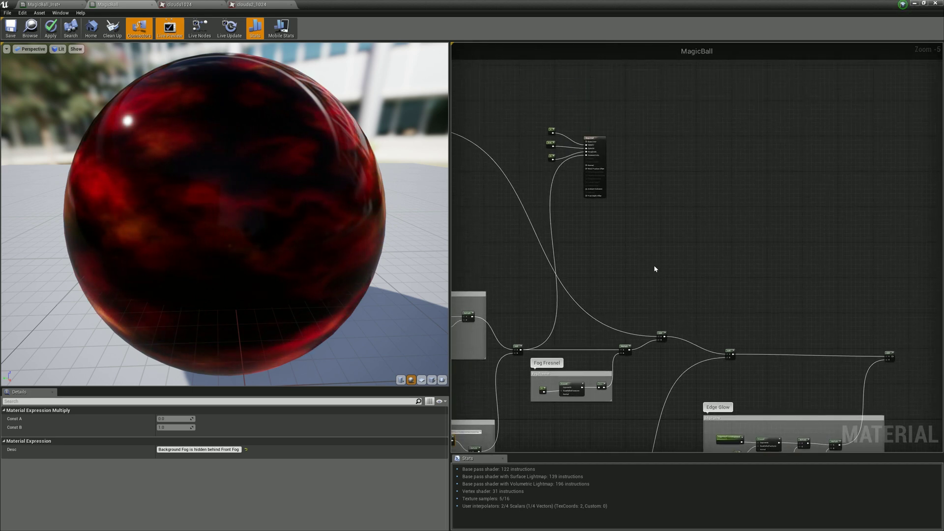
left_click_drag(629, 349, 588, 156)
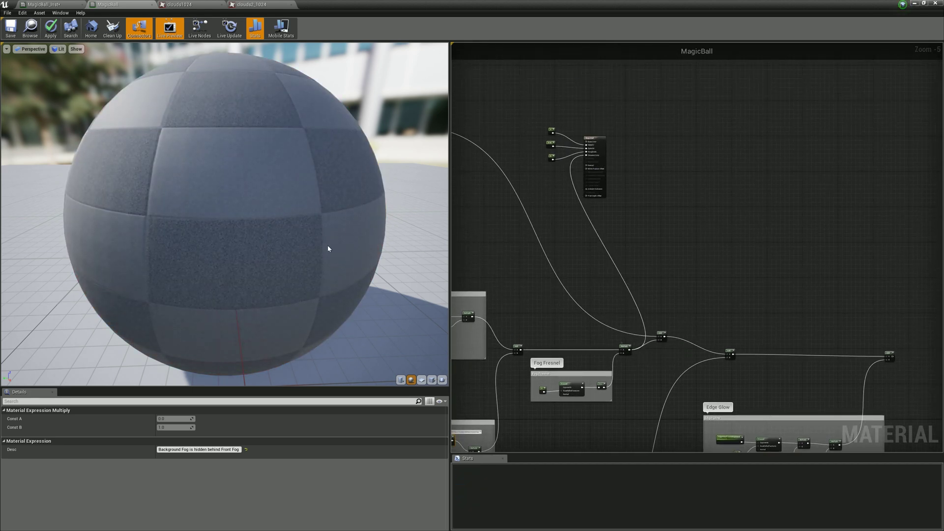
left_click_drag(195, 228, 192, 206)
mouse_move(247, 226)
left_mouse_down()
mouse_move(231, 226)
mouse_move(251, 224)
left_mouse_up()
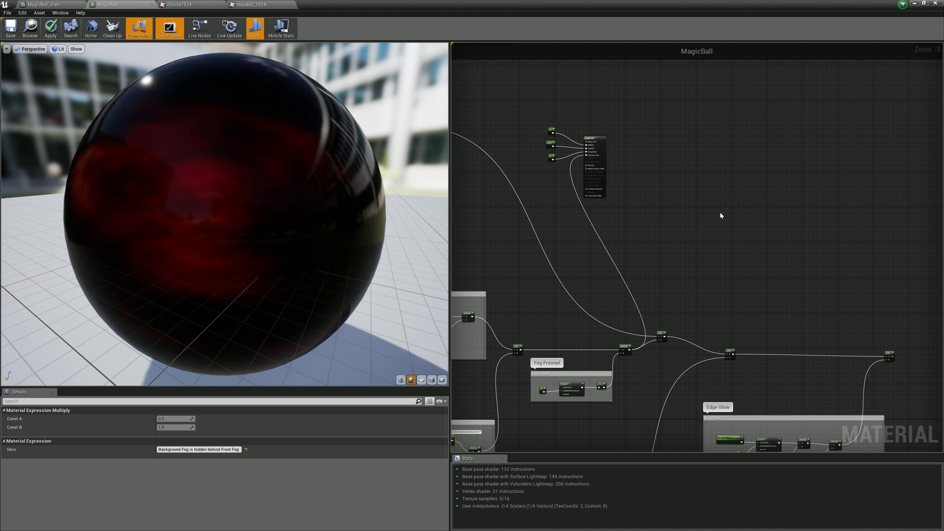
Open the dots1024 texture used by the lower Texture Sample in Sparks Front, view it, and return to the MagicBall material.
scroll(721, 213, "down", 2)
right_click_drag(639, 343, 783, 227)
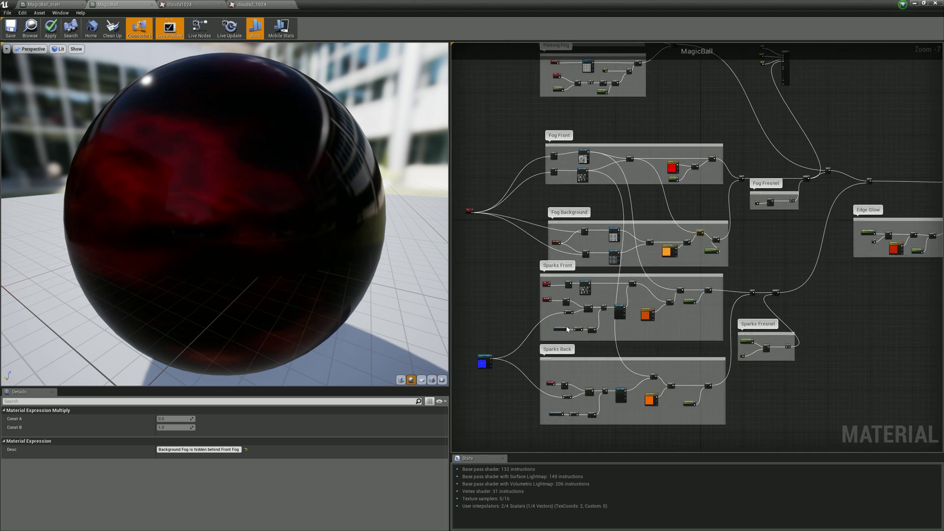
scroll(748, 267, "up", 6)
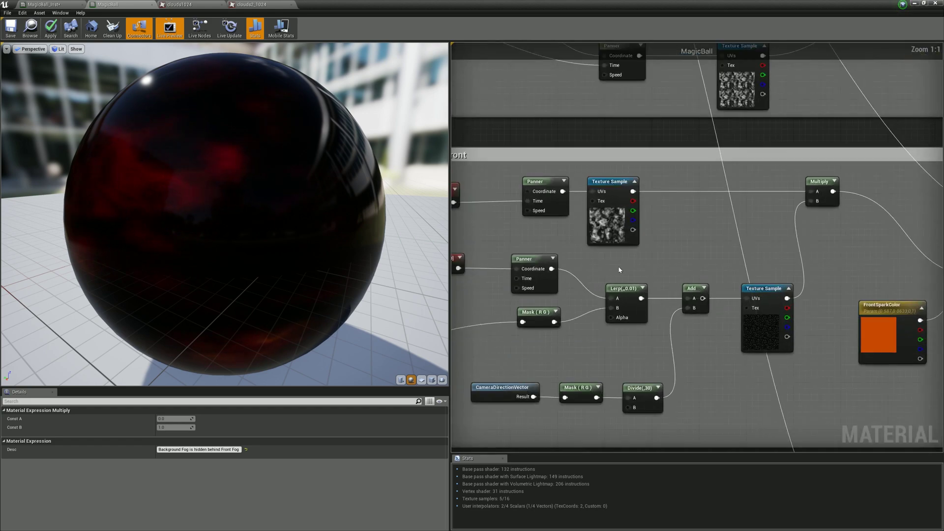
left_click(756, 317)
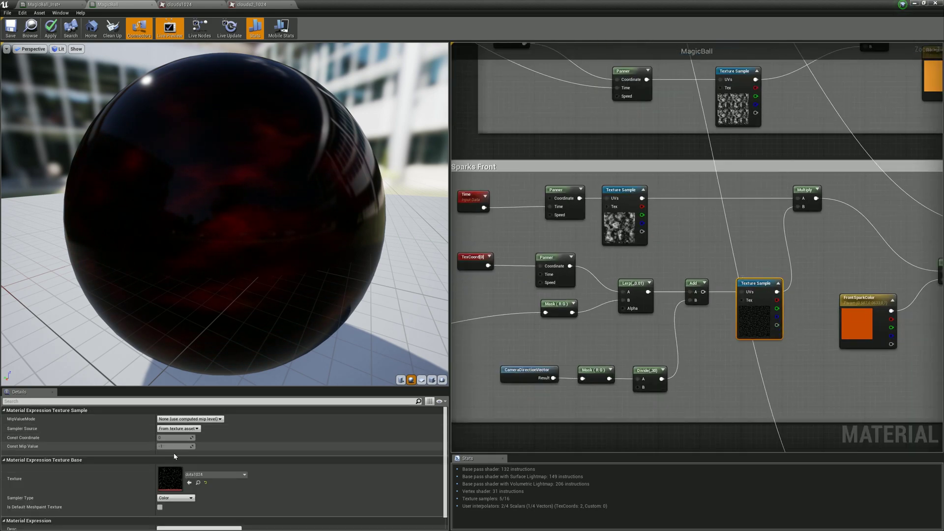
double_click(174, 473)
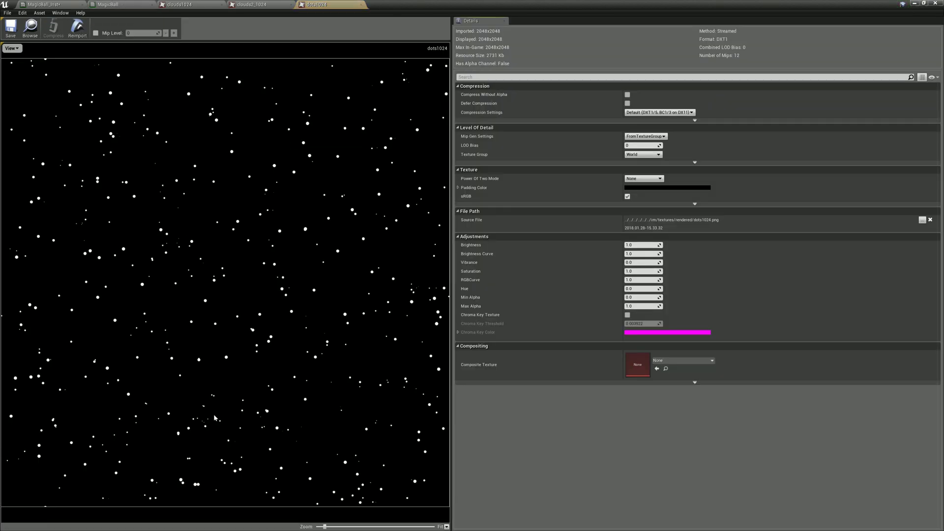
left_click(131, 3)
Trace the sparks distortion texture's link into Sparks Front and show the details of the Panner feeding the Lerp.
scroll(723, 219, "down", 3)
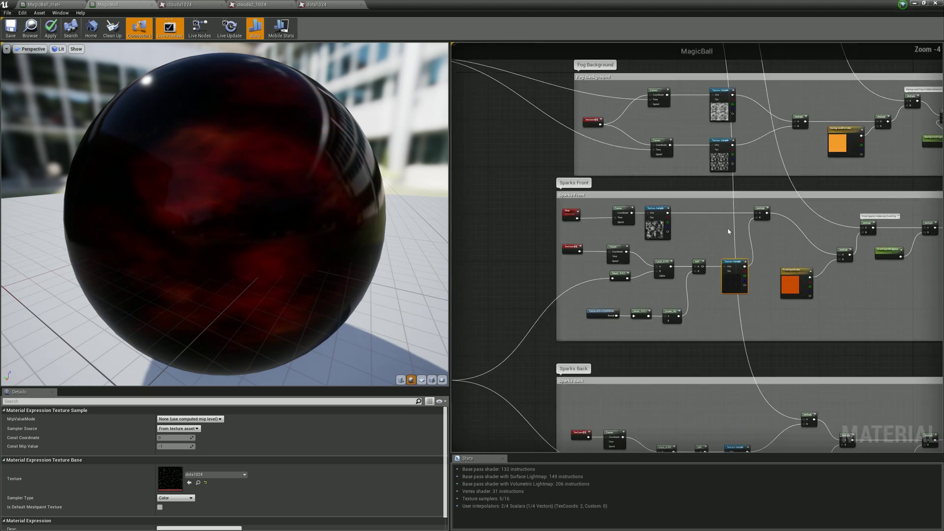
right_click_drag(842, 207, 813, 199)
scroll(671, 224, "up", 1)
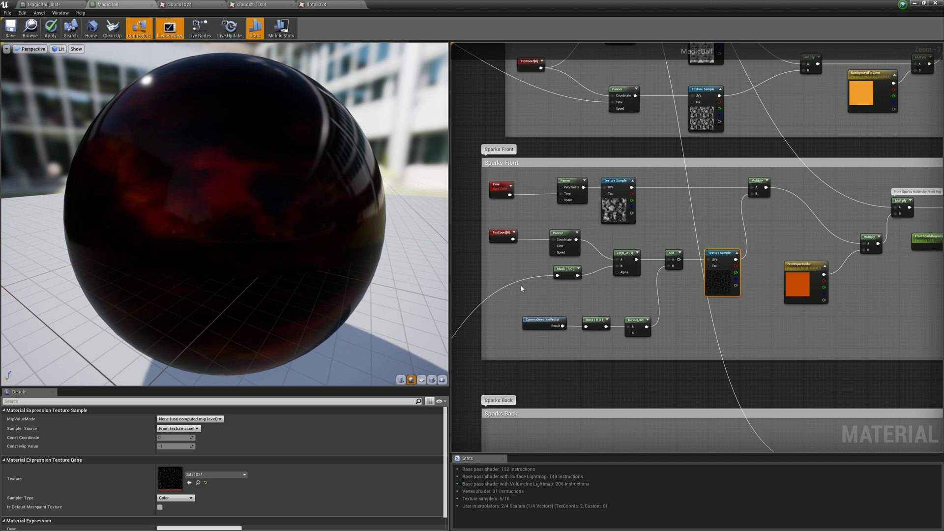
right_click_drag(527, 286, 696, 179)
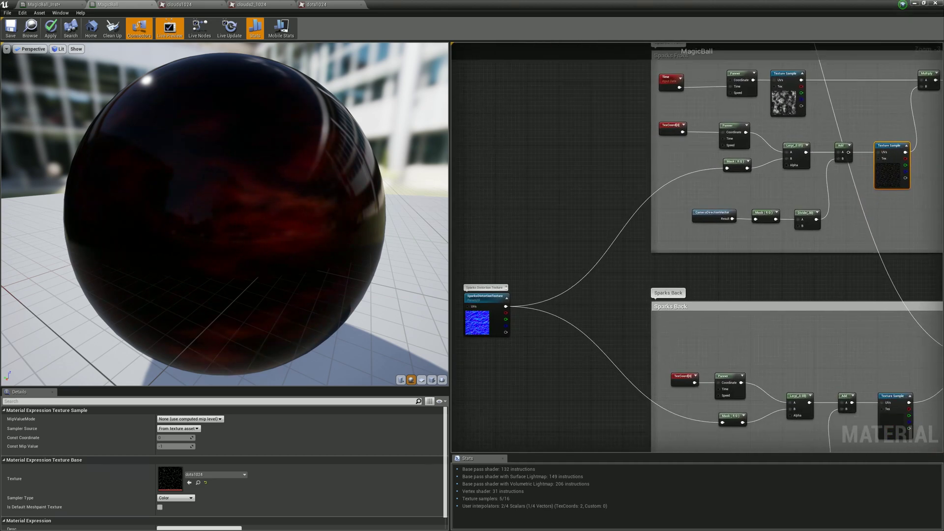
right_click_drag(765, 184, 742, 207)
left_click(711, 154)
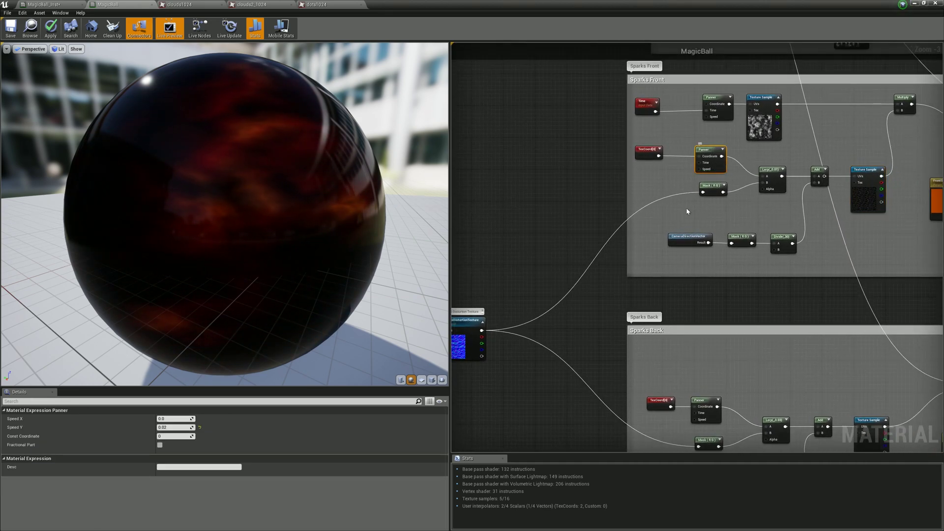
right_click_drag(519, 260, 547, 249)
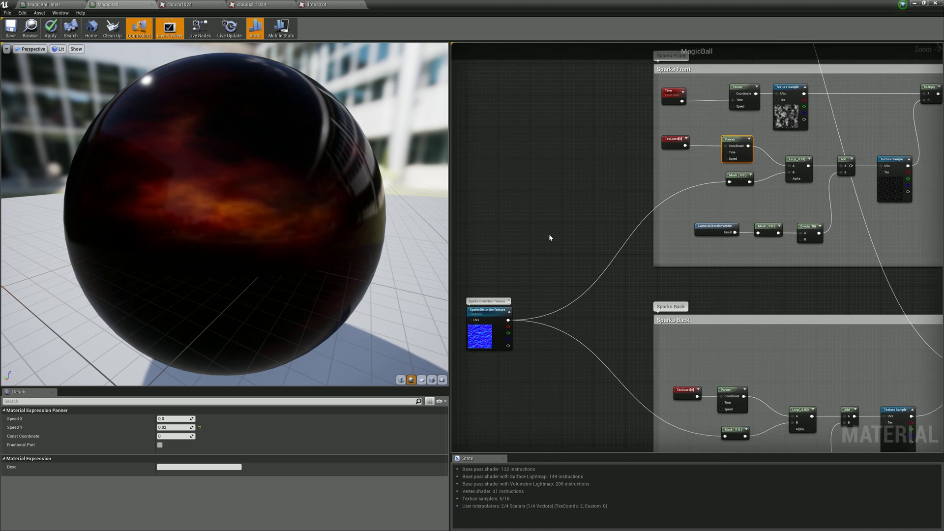
Review the Sparks Front group's node chain up to the Multiply commented "Front Sparks Hidden by Front Fog" and its Fog Front link.
scroll(491, 206, "down", 1)
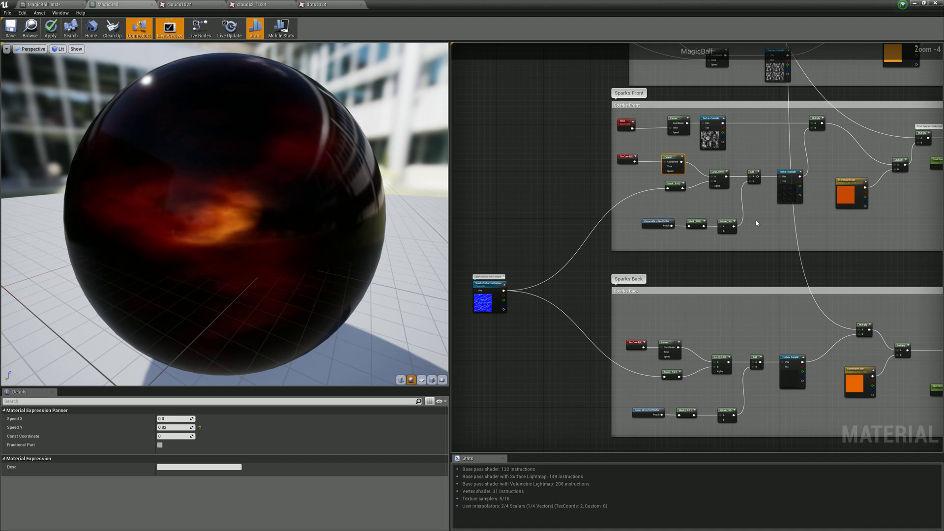
right_click_drag(792, 234, 737, 267)
right_click_drag(767, 190, 662, 220)
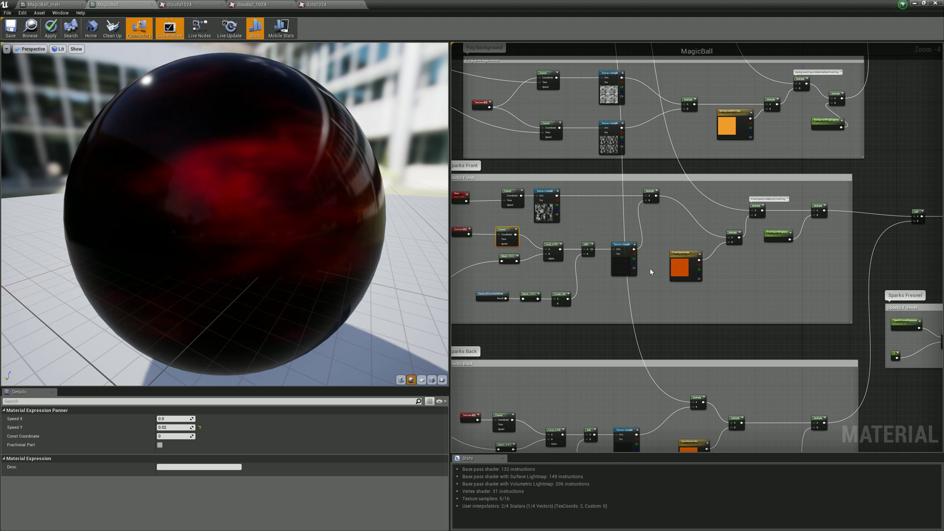
scroll(722, 255, "up", 1)
scroll(684, 275, "down", 2)
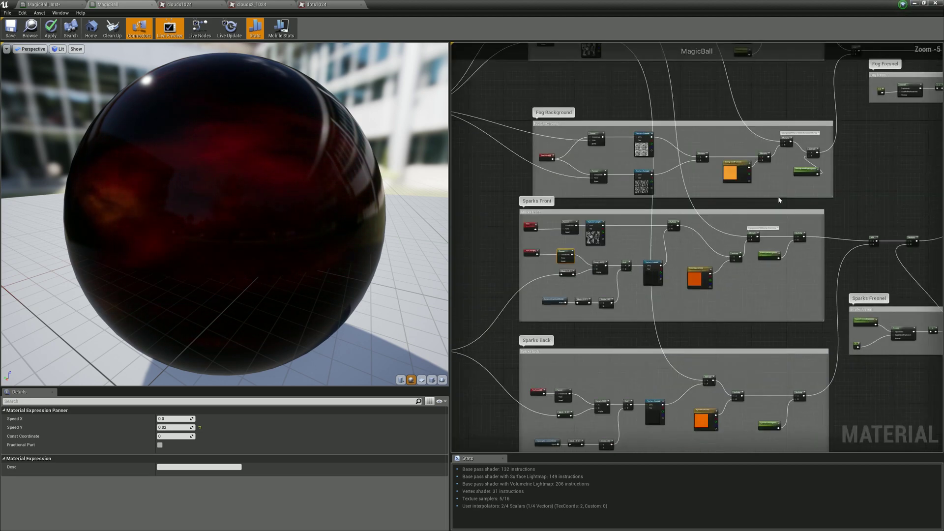
right_click_drag(778, 197, 792, 274)
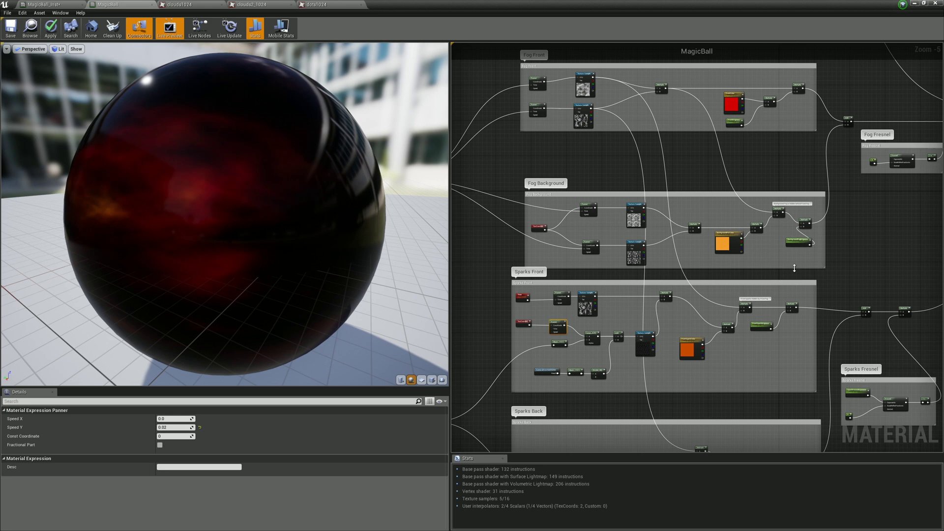
scroll(758, 301, "up", 2)
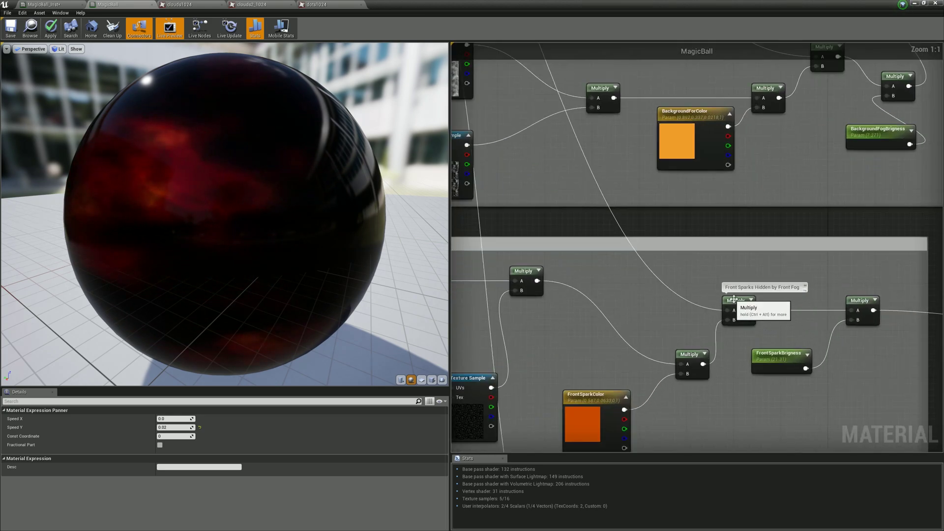
Show the details of the Multiply commented "Front Sparks Hidden by Front Fog" and trace its links across the fog and sparks groups.
left_click(752, 301)
scroll(774, 240, "down", 2)
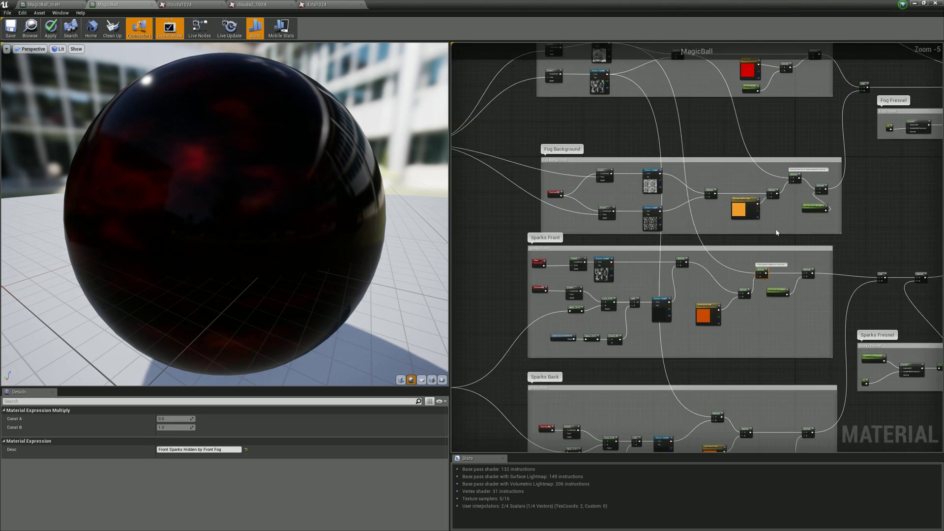
right_click_drag(777, 233, 729, 233)
scroll(723, 264, "up", 1)
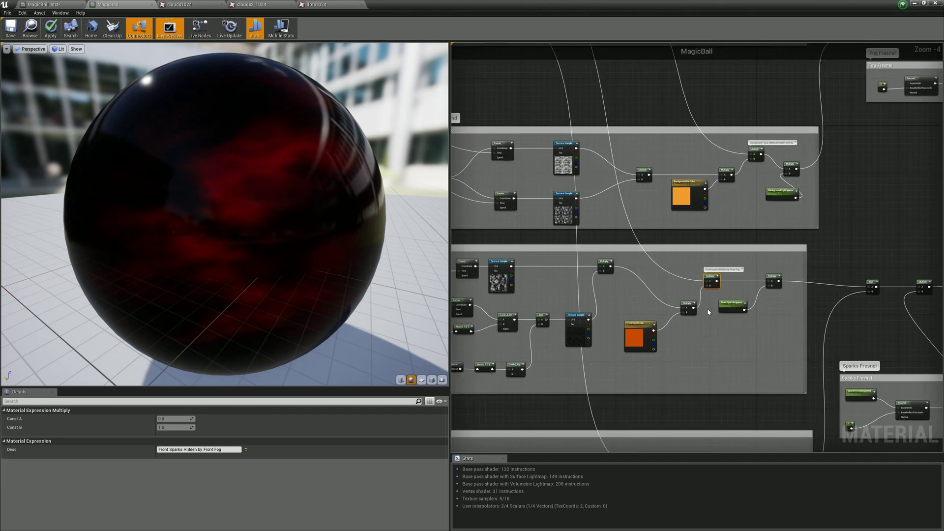
scroll(706, 311, "down", 1)
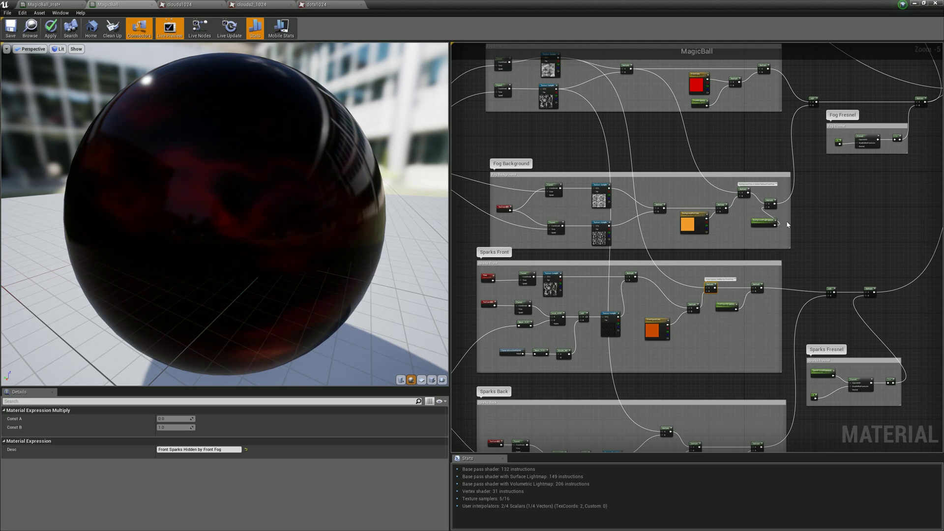
Review the Sparks Back group's node chain and compare it with the Sparks Front group.
scroll(777, 231, "down", 1)
right_click_drag(612, 391, 602, 296)
scroll(602, 296, "up", 2)
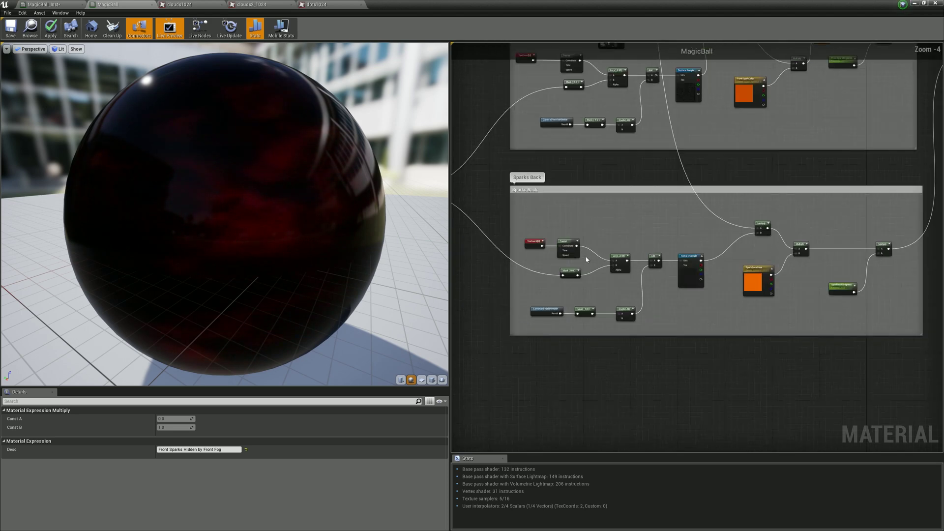
scroll(585, 256, "down", 1)
right_click_drag(592, 217, 584, 256)
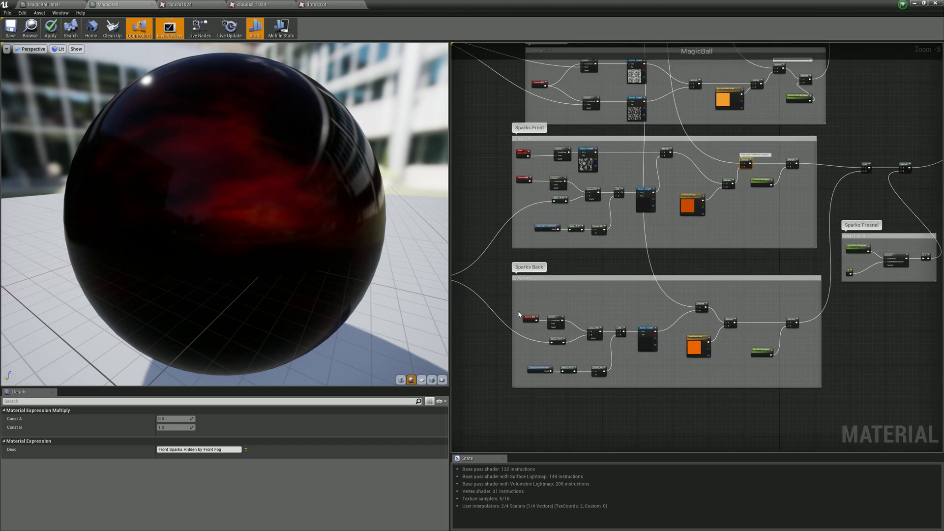
scroll(539, 373, "up", 3)
scroll(541, 371, "down", 2)
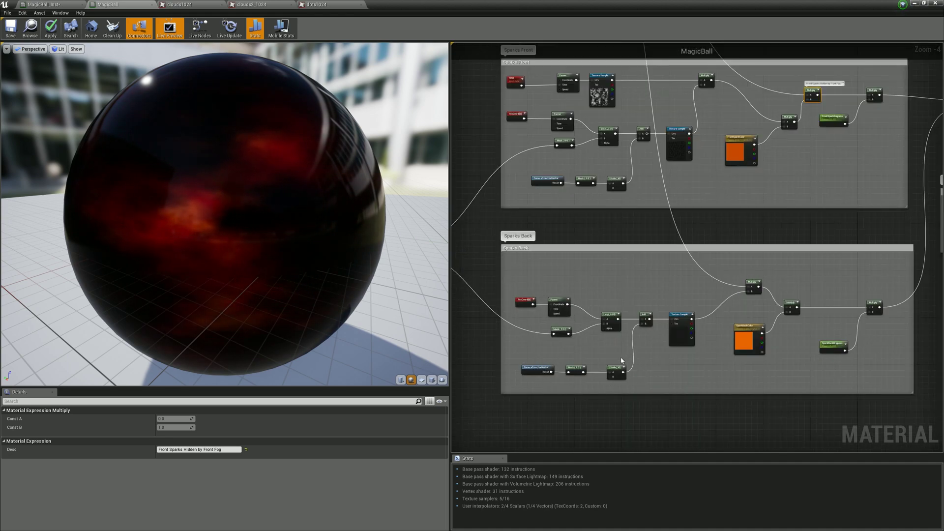
Connect the Add node combining Sparks Front and Sparks Back to Emissive Color and inspect the sparks around the preview sphere.
scroll(621, 357, "down", 1)
right_click_drag(808, 260, 649, 331)
scroll(653, 324, "down", 1)
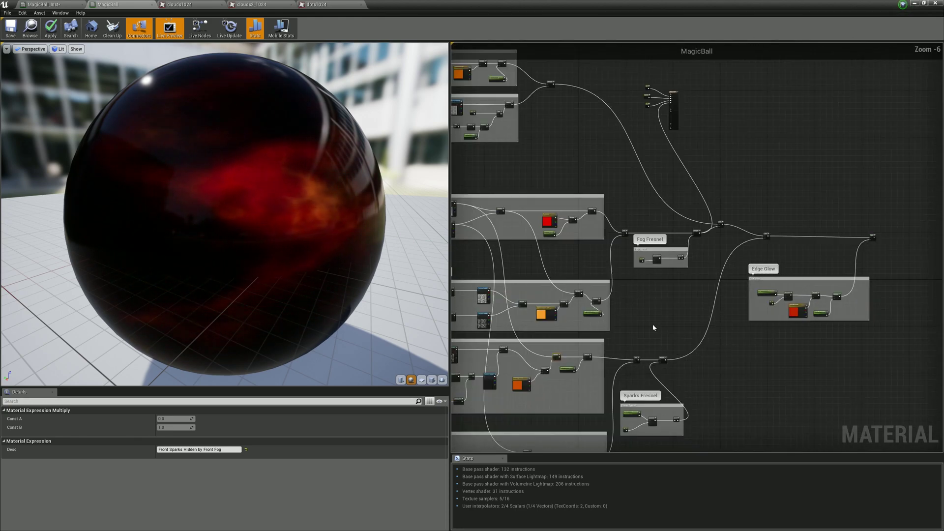
scroll(637, 367, "up", 2)
left_click_drag(634, 366, 696, 137)
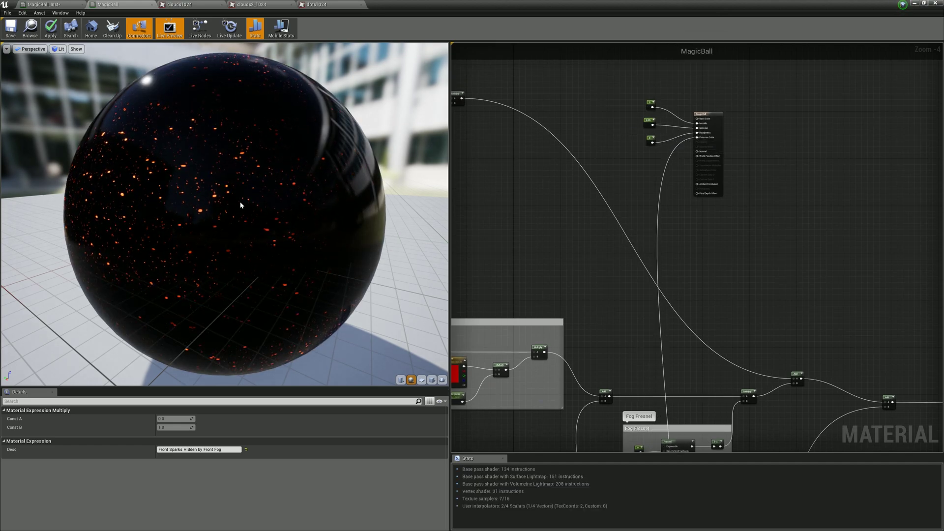
left_click_drag(240, 203, 345, 209)
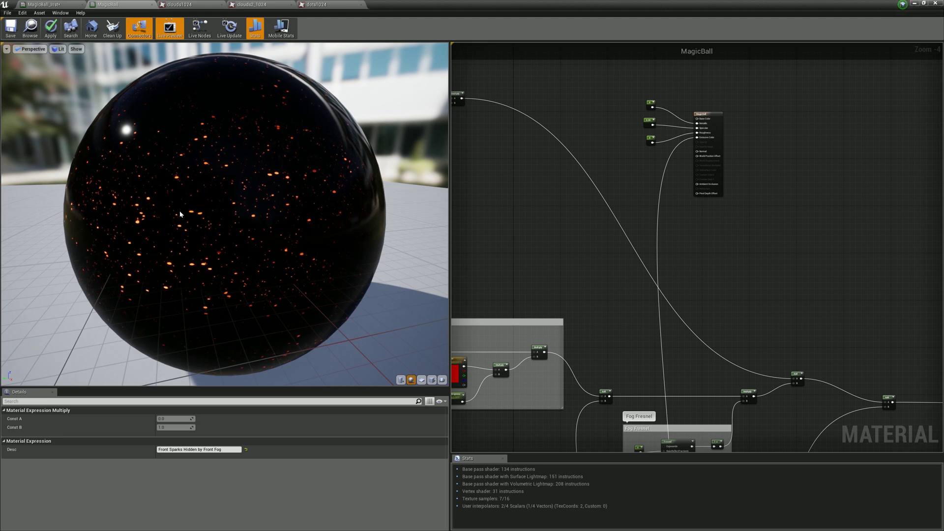
left_click_drag(203, 240, 208, 207)
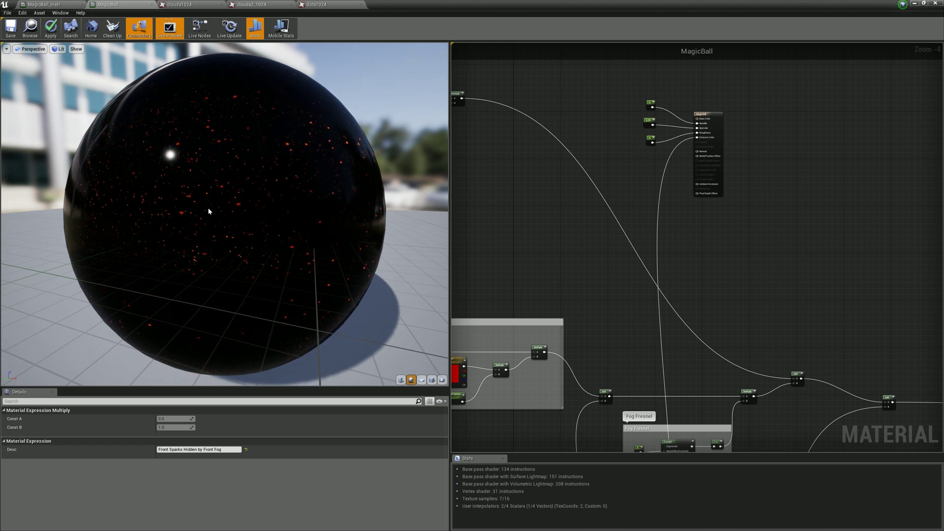
Examine the Sparks Fresnel group and its link to the Multiply after the sparks Add node, selecting the whole group.
scroll(731, 220, "down", 1)
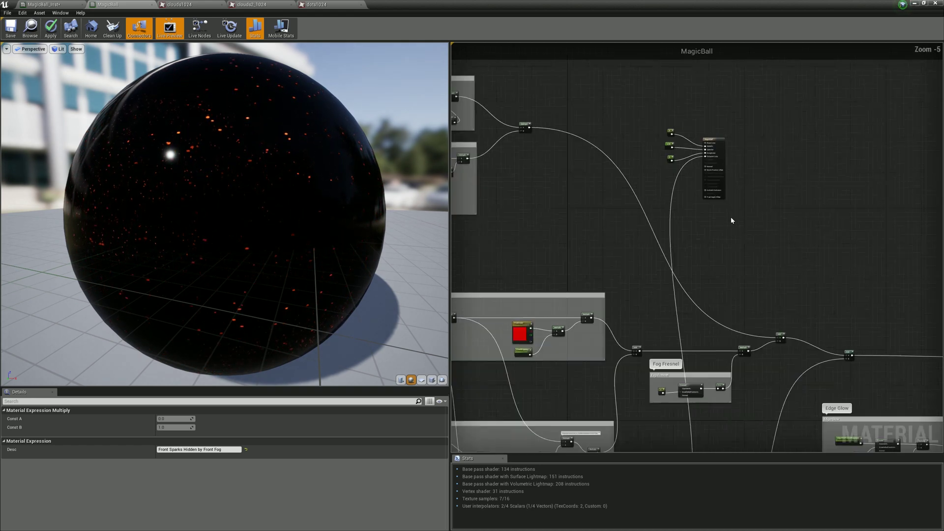
scroll(731, 221, "down", 3)
right_click_drag(699, 362, 710, 220)
scroll(588, 278, "up", 2)
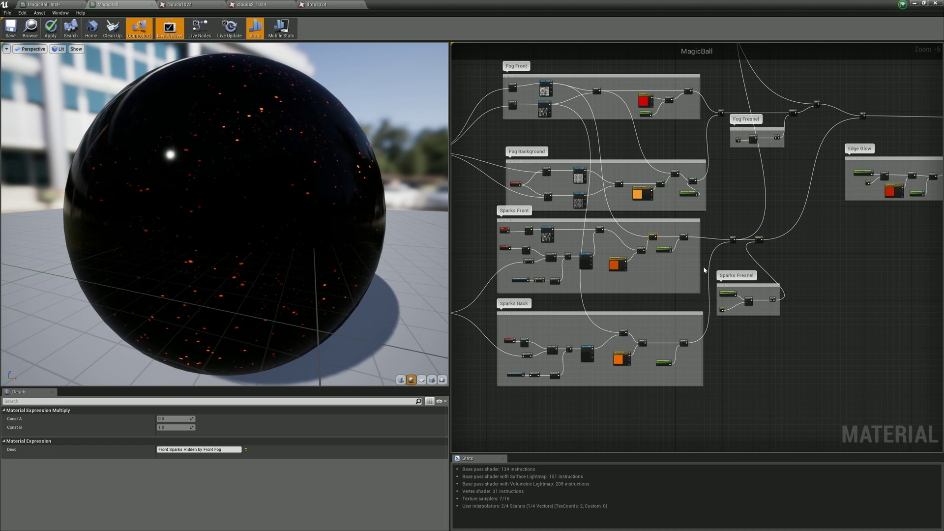
scroll(730, 296, "up", 3)
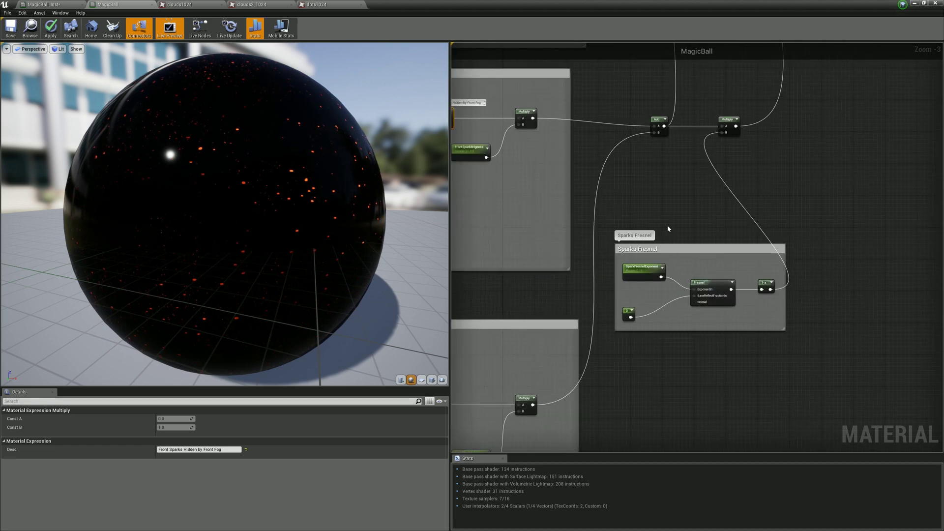
left_click_drag(611, 231, 836, 354)
scroll(667, 346, "down", 5)
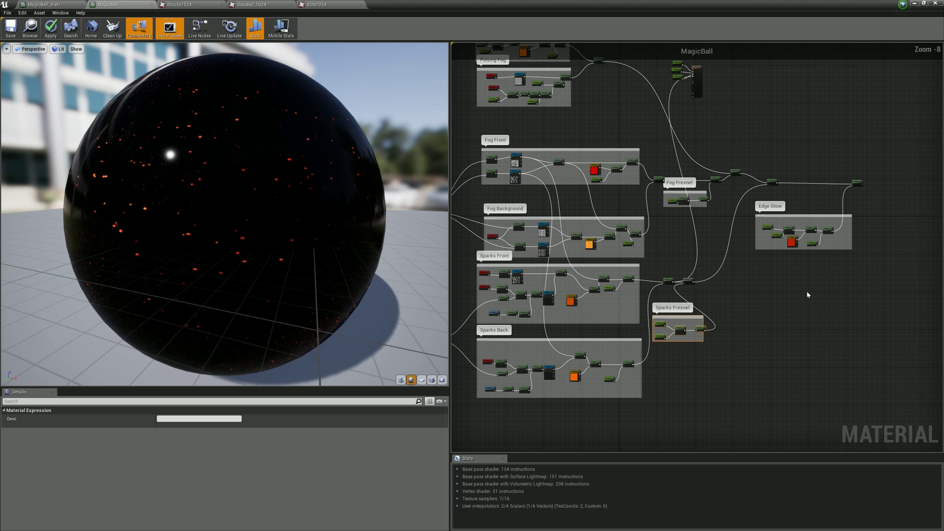
Move the MagicBall result node together with its three constants to open space beyond the Edge Glow group.
right_click_drag(806, 291, 689, 374)
scroll(642, 323, "up", 3)
scroll(719, 255, "down", 2)
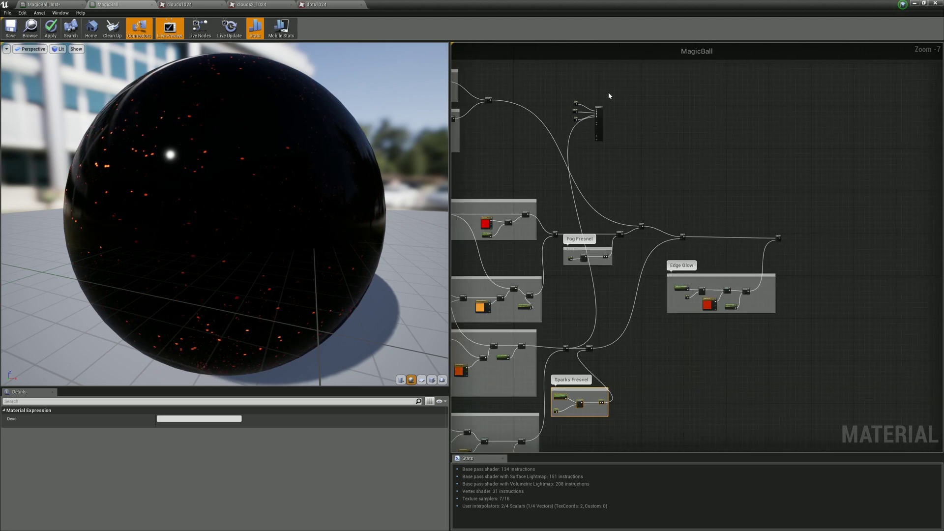
left_click_drag(604, 133, 853, 327)
scroll(647, 294, "up", 1)
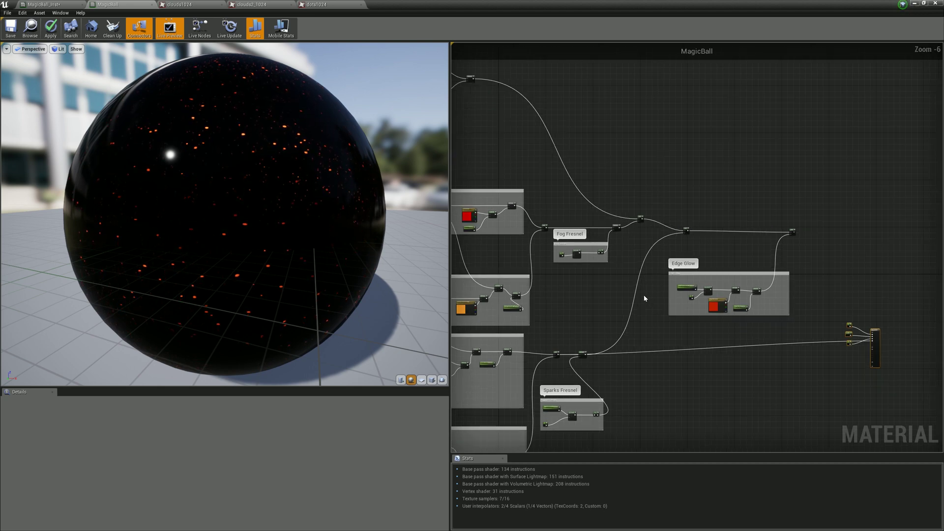
Place the result node and its constants above Edge Glow, and preview the Add node merging fog and sparks through Emissive Color.
right_click_drag(573, 281, 632, 300)
scroll(697, 240, "up", 3)
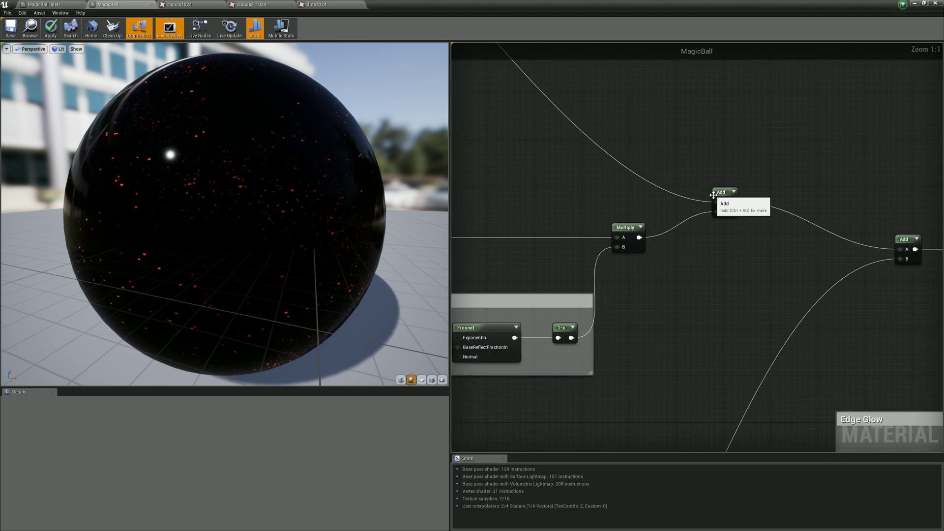
scroll(708, 197, "down", 3)
scroll(867, 268, "up", 2)
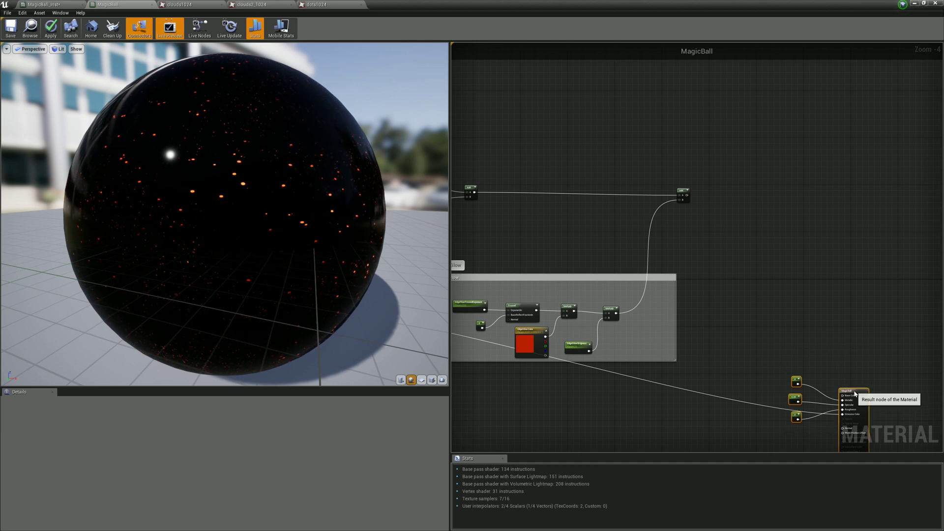
left_click_drag(855, 391, 604, 80)
right_click_drag(548, 228, 662, 284)
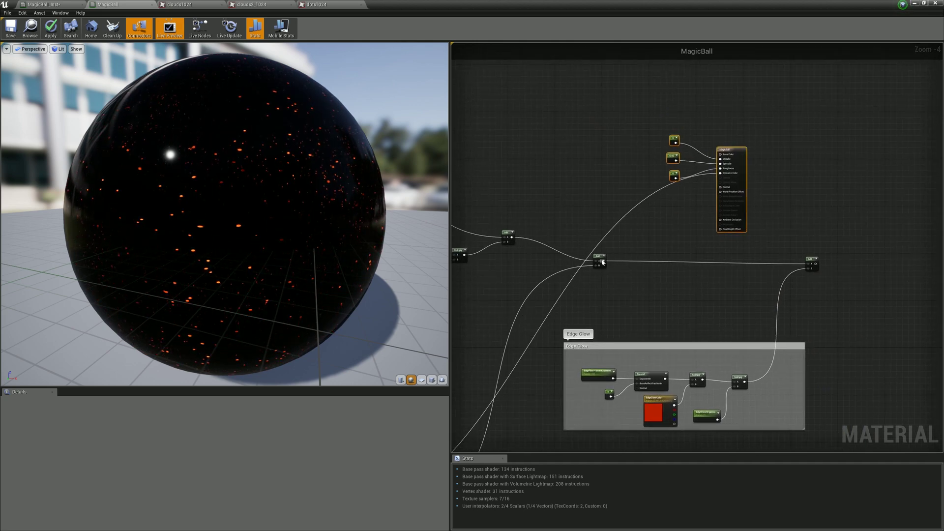
left_click_drag(602, 262, 720, 174)
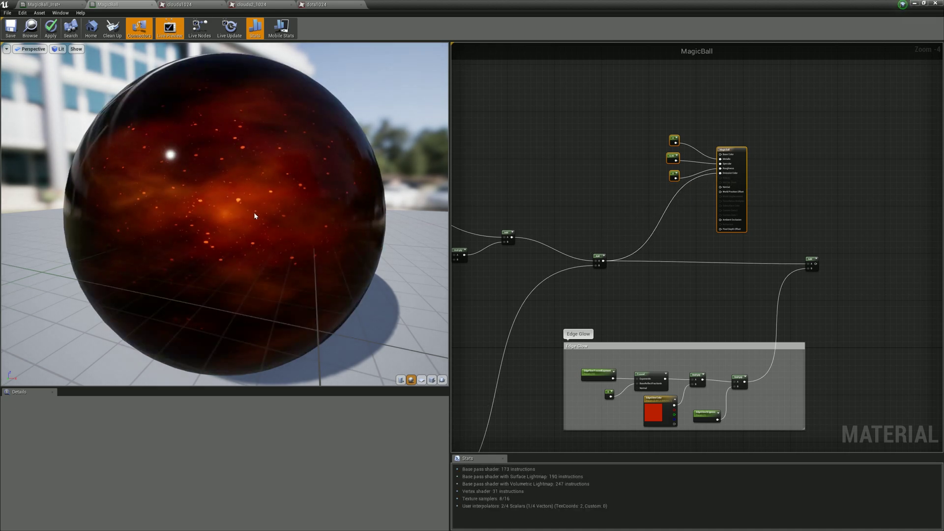
left_click_drag(254, 211, 207, 196)
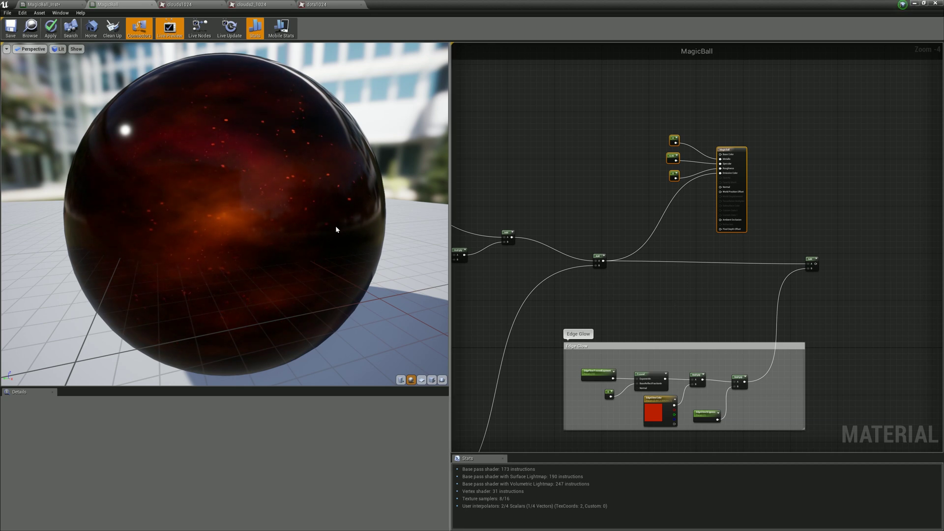
Review the Edge Glow group's nodes and move the result node with its constants past the final Add node.
scroll(651, 317, "down", 3)
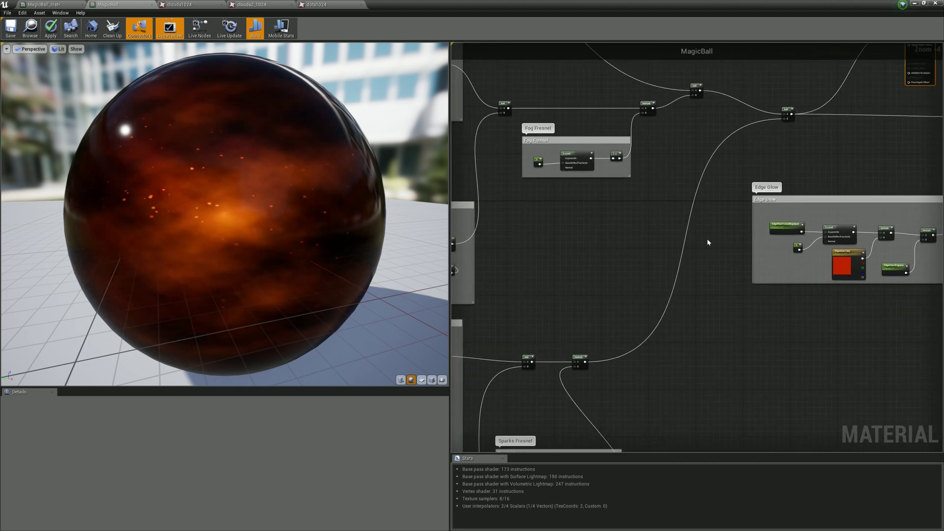
scroll(705, 250, "up", 4)
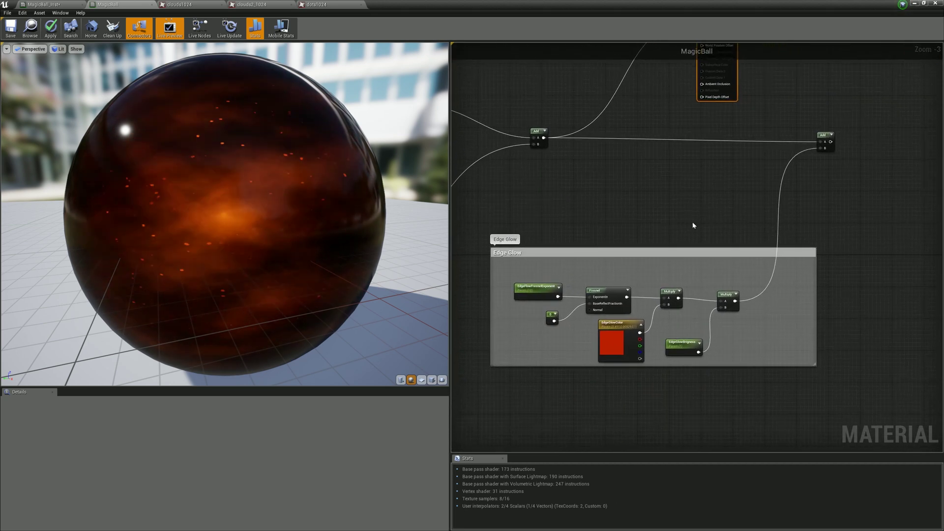
scroll(621, 243, "down", 1)
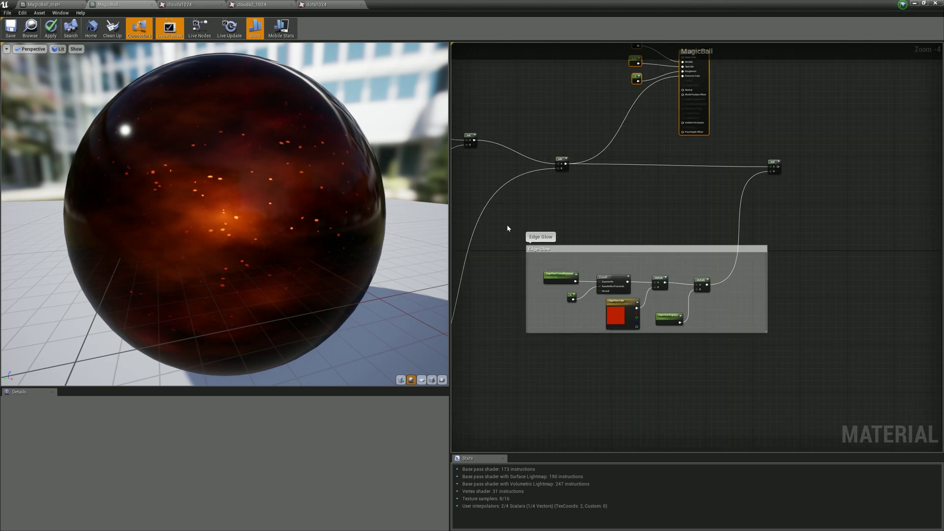
right_click_drag(691, 177, 659, 242)
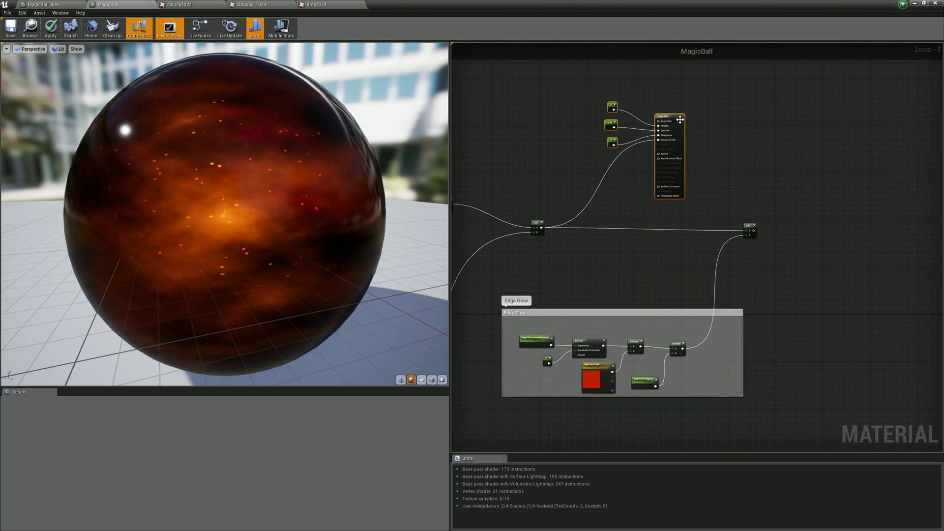
left_click_drag(671, 121, 839, 262)
right_click_drag(797, 363, 754, 293)
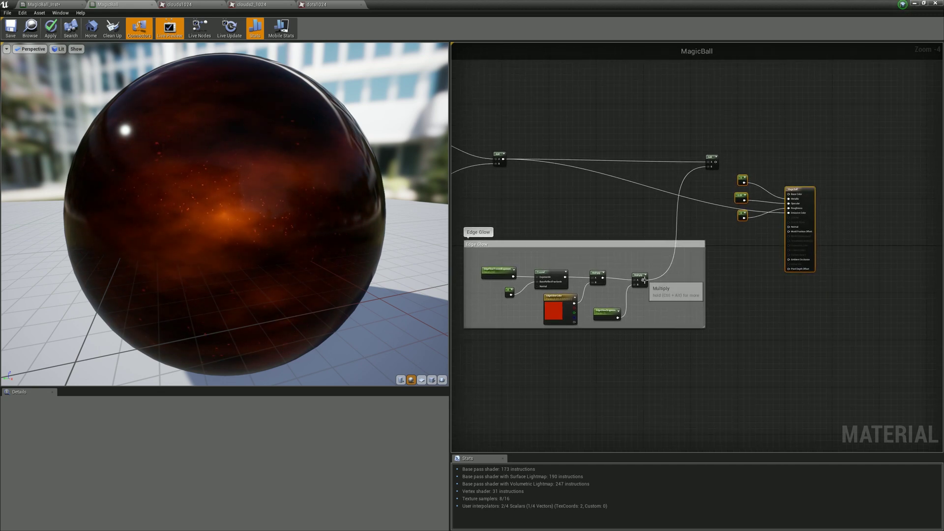
Connect the Edge Glow group's last Multiply to Emissive Color and inspect the rim glow on the preview sphere.
left_click_drag(644, 280, 743, 273)
mouse_move(783, 227)
left_mouse_down()
mouse_move(841, 221)
mouse_move(788, 213)
left_mouse_up()
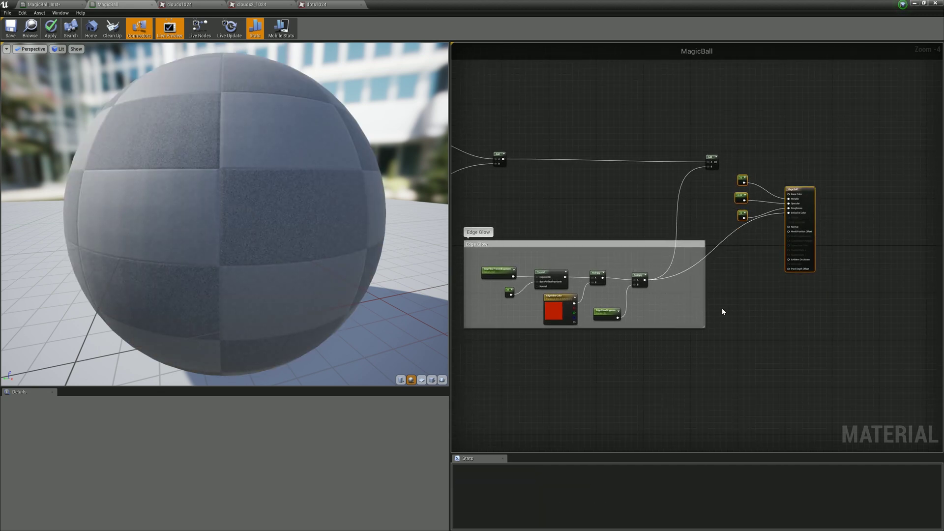
left_click_drag(330, 209, 171, 103)
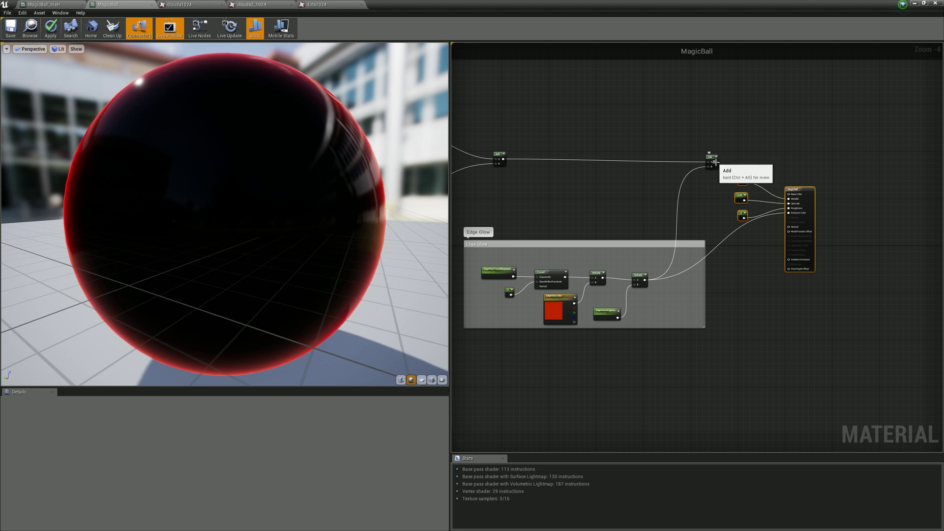
Connect the final Add node to Emissive Color, move the result node and constants clear of it, and inspect the complete fiery ball.
left_click_drag(715, 162, 830, 235)
left_click_drag(807, 189, 869, 122)
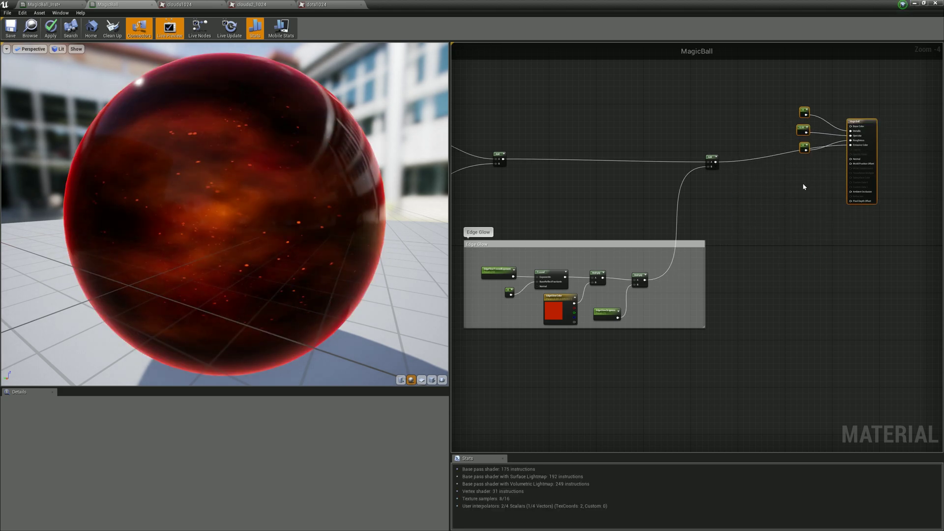
left_click_drag(224, 214, 256, 196)
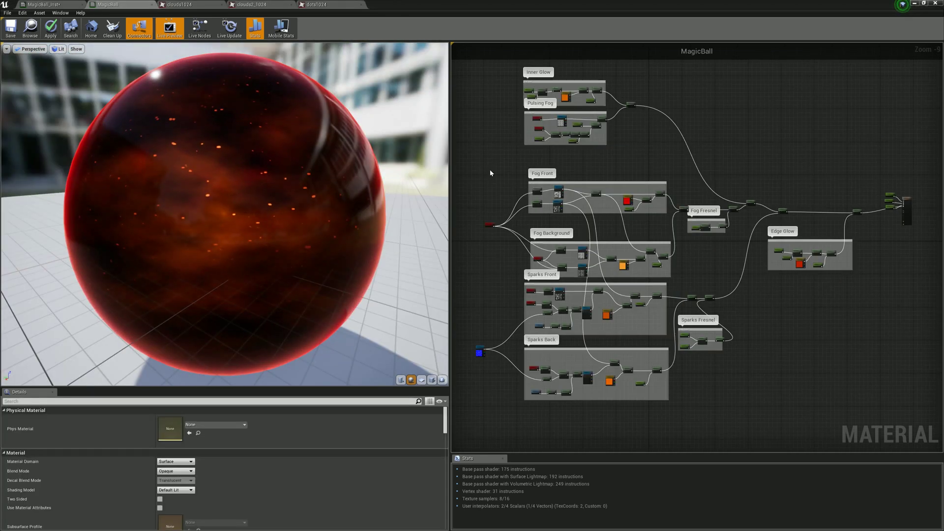